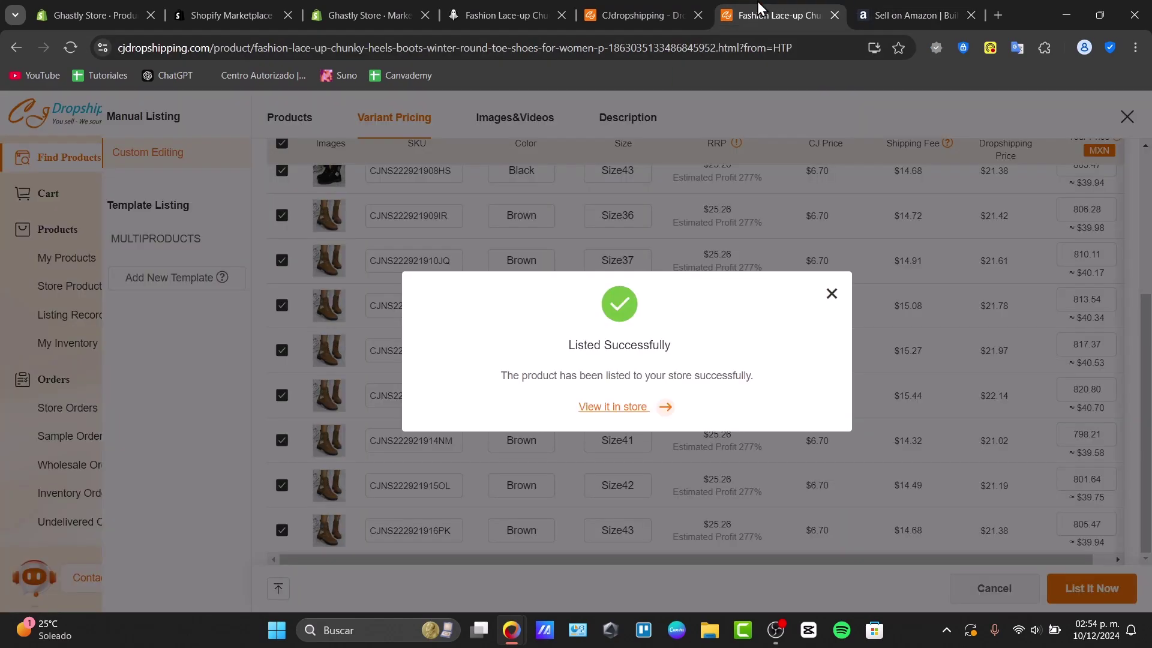
Dismiss the Listed Successfully confirmation and close the extra CJdropshipping tabs
left_click(832, 295)
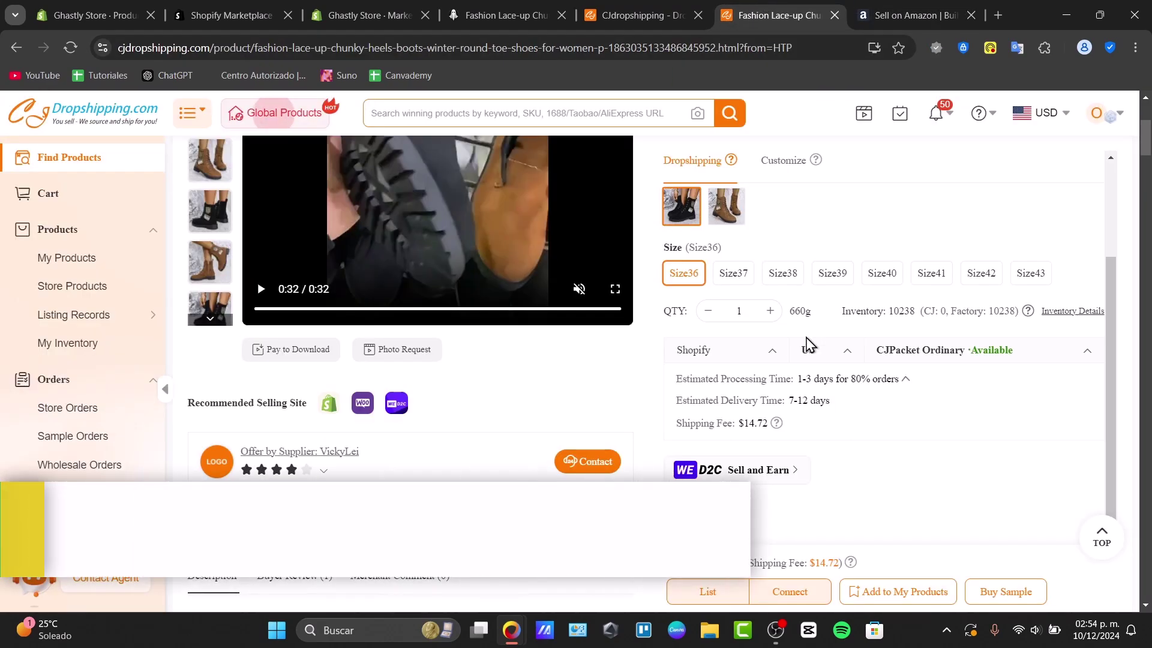
scroll(831, 345, "up", 6)
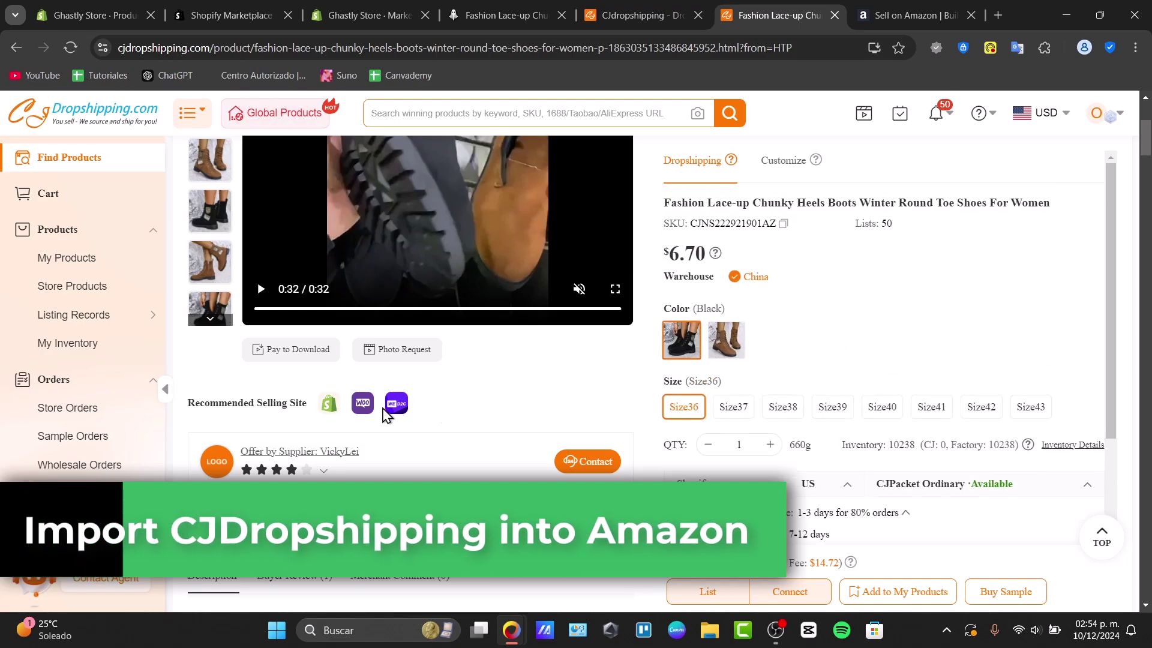
left_click(647, 1)
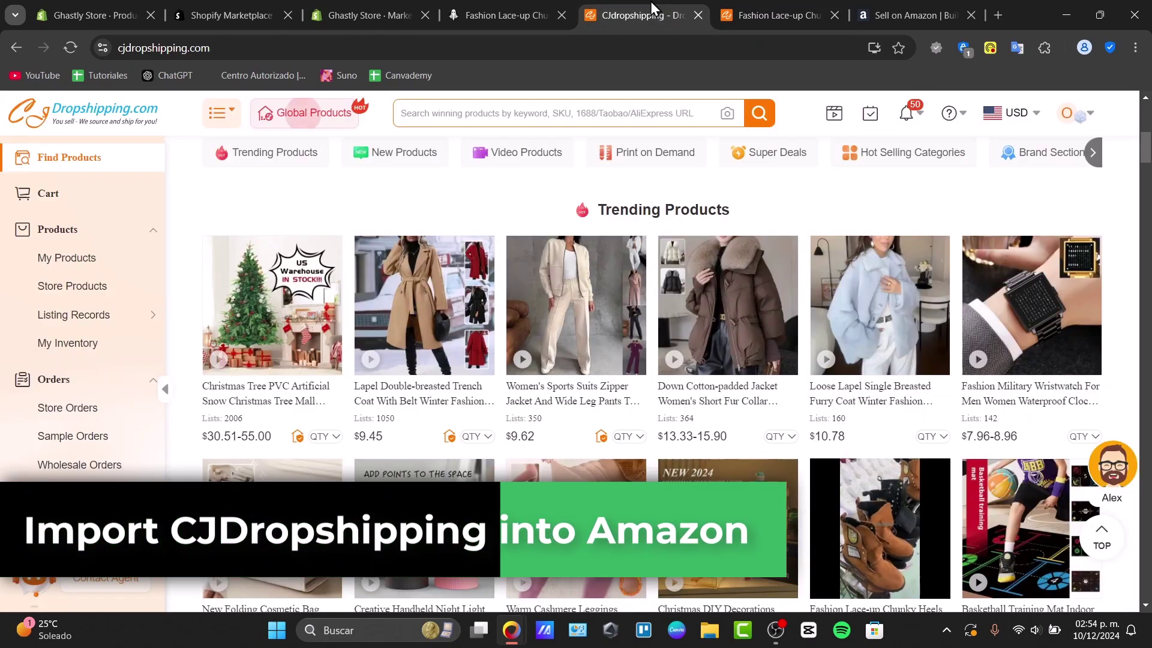
left_click(700, 14)
left_click(699, 17)
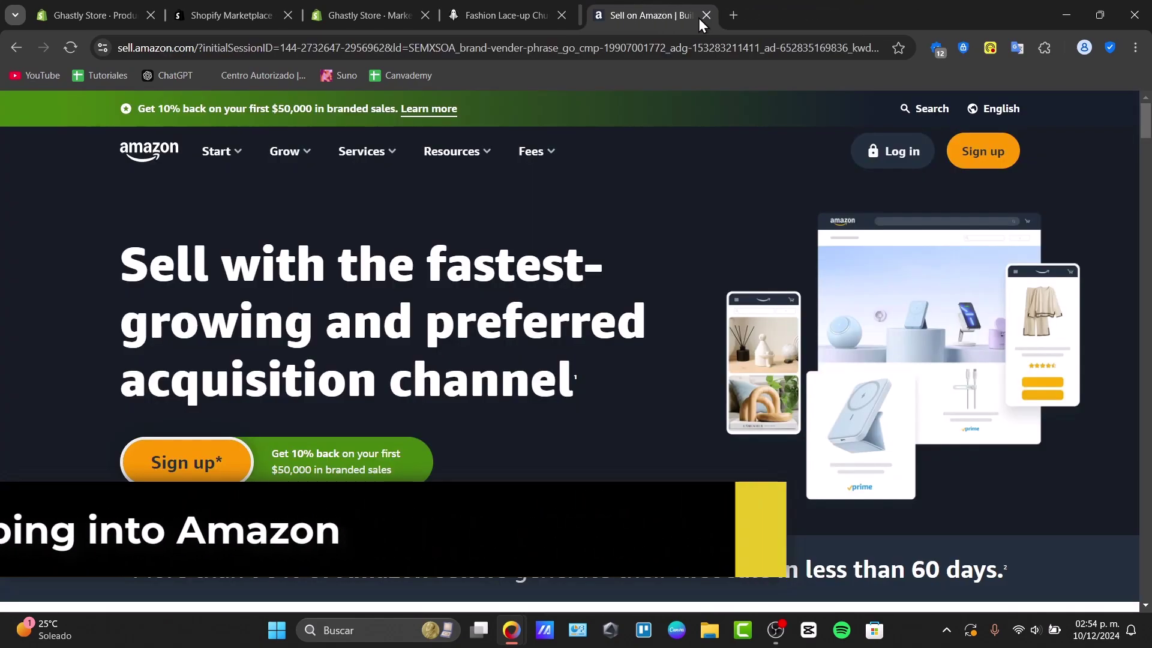
Check the boots listing in the Shopify store preview and the Marketplace Connect page
mouse_move(506, 1)
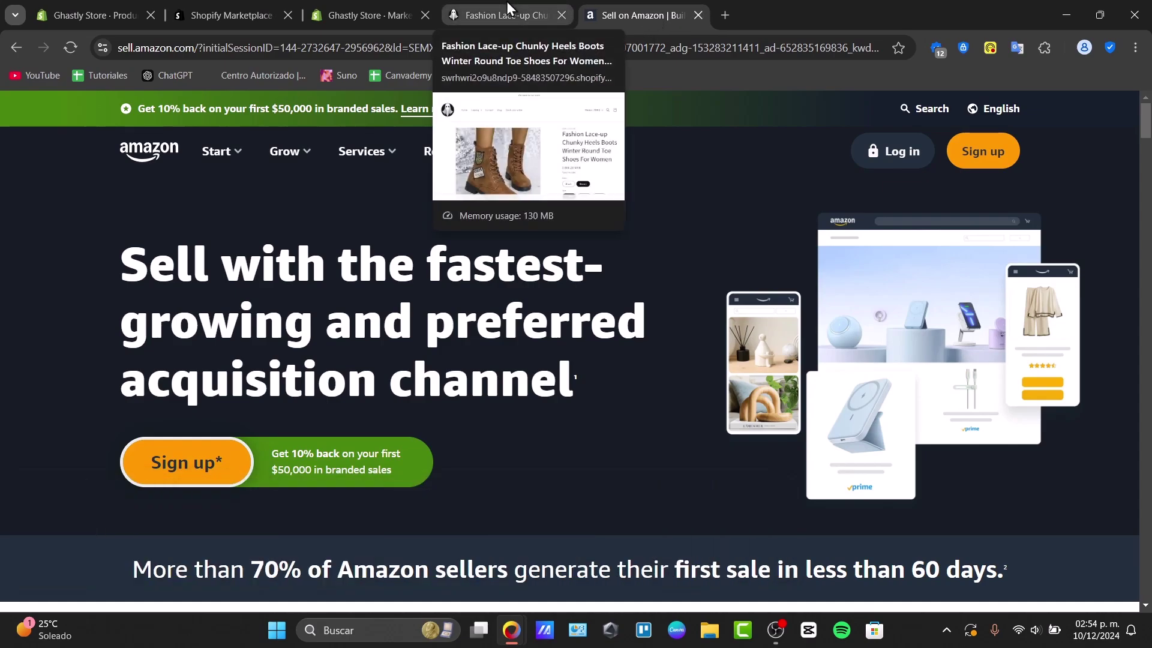
left_click(506, 1)
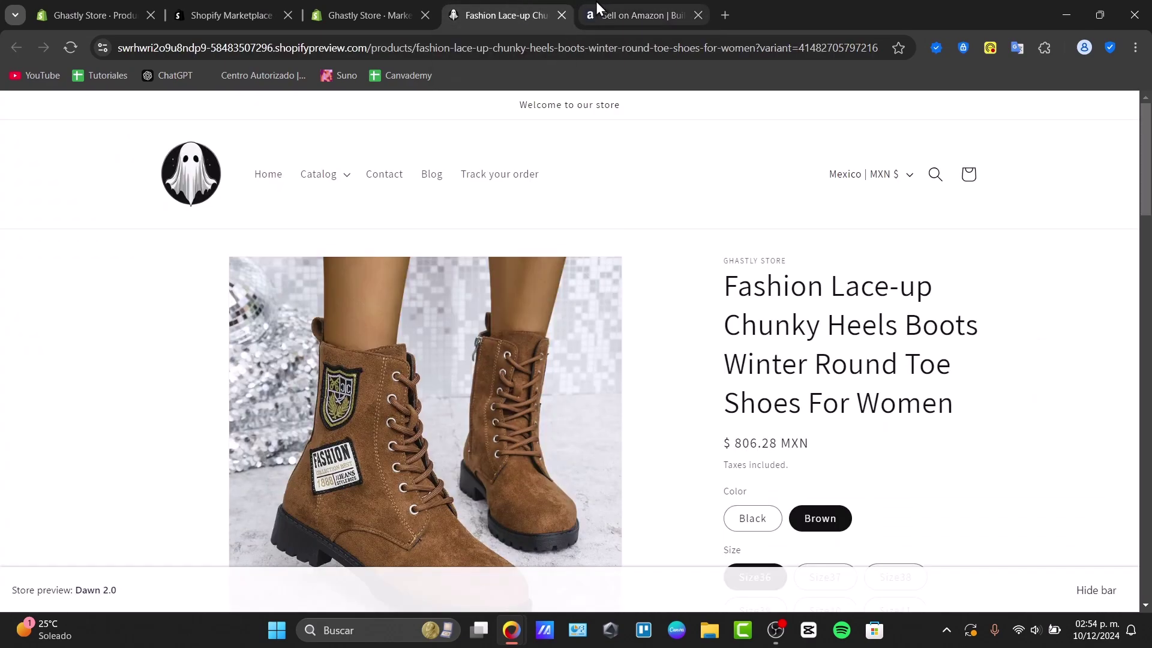
left_click(603, 6)
left_click(499, 1)
left_click(364, 3)
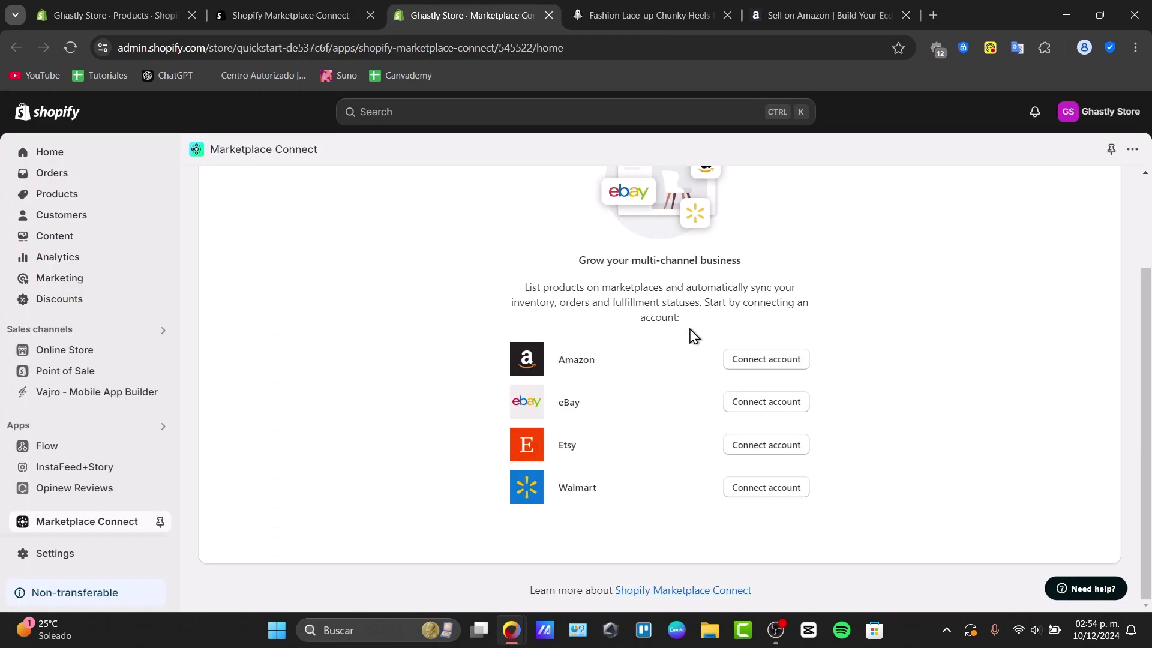
left_click(787, 2)
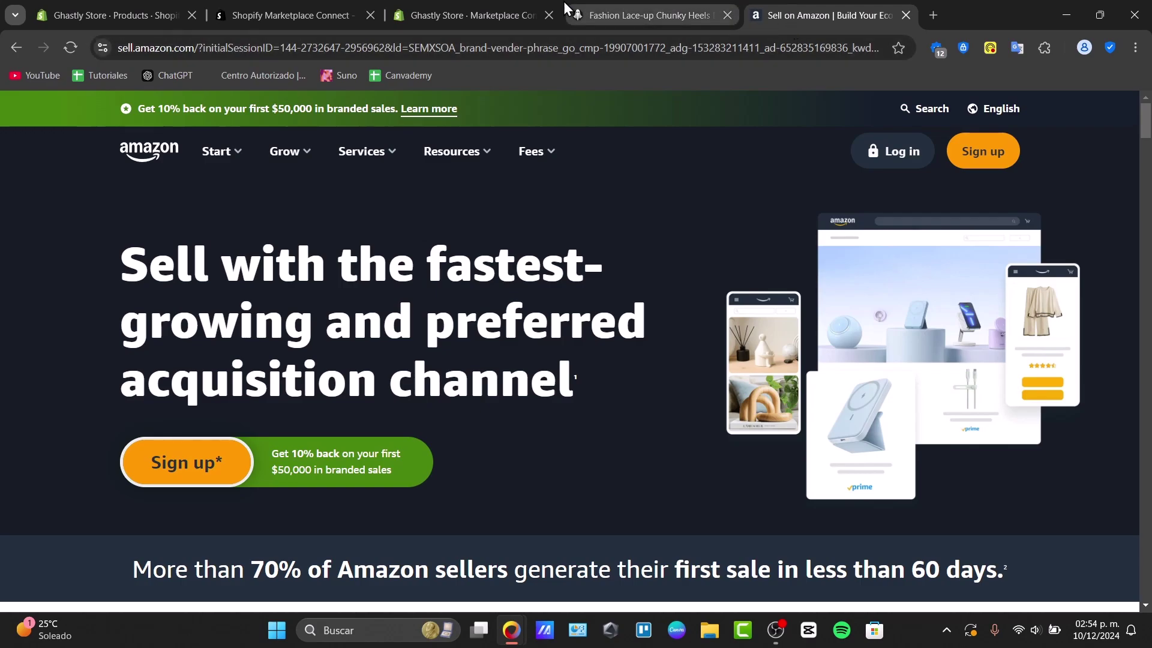
left_click(593, 6)
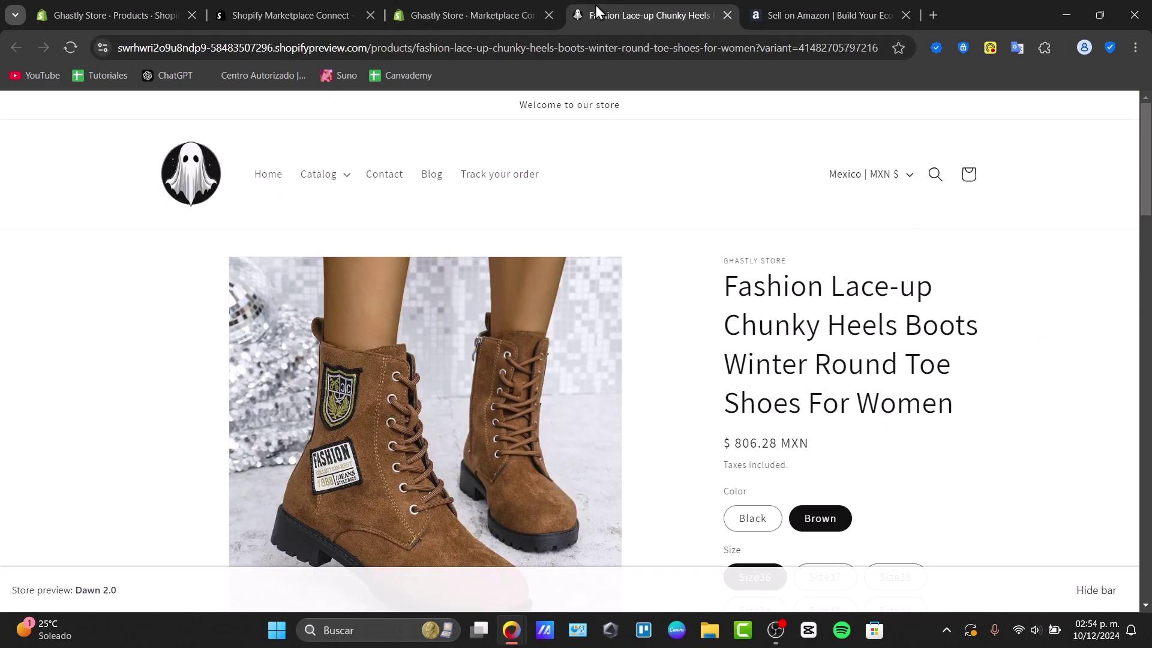
left_click(840, 2)
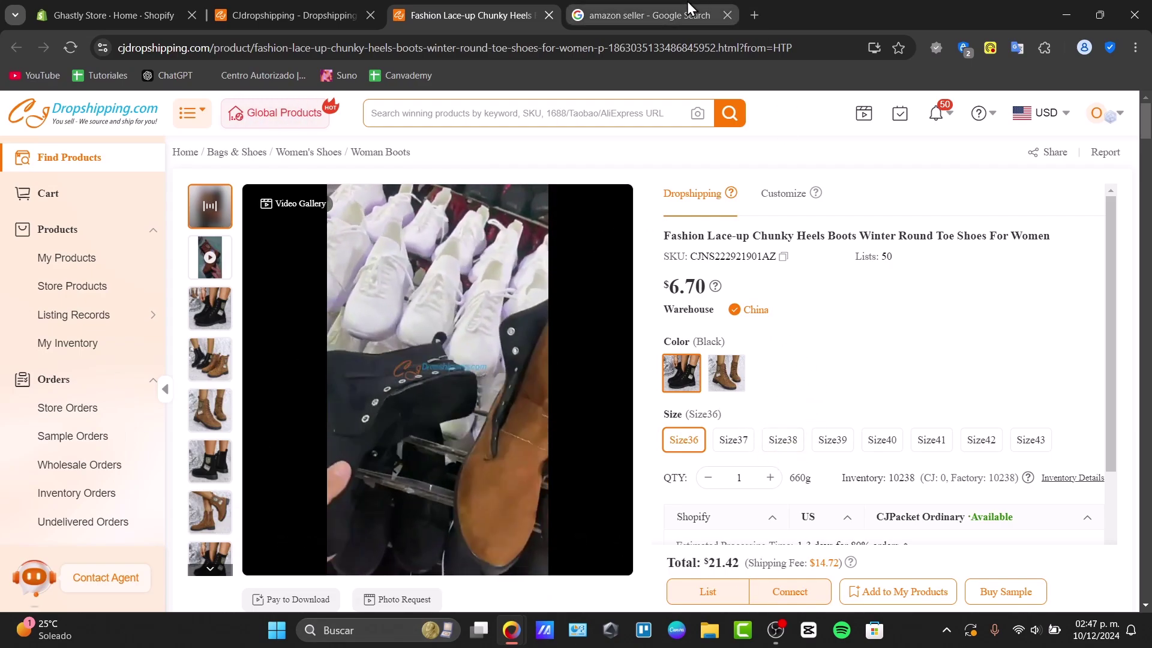
Pick United States from the Amazon Mexico seller page's footer country list
left_click(690, 3)
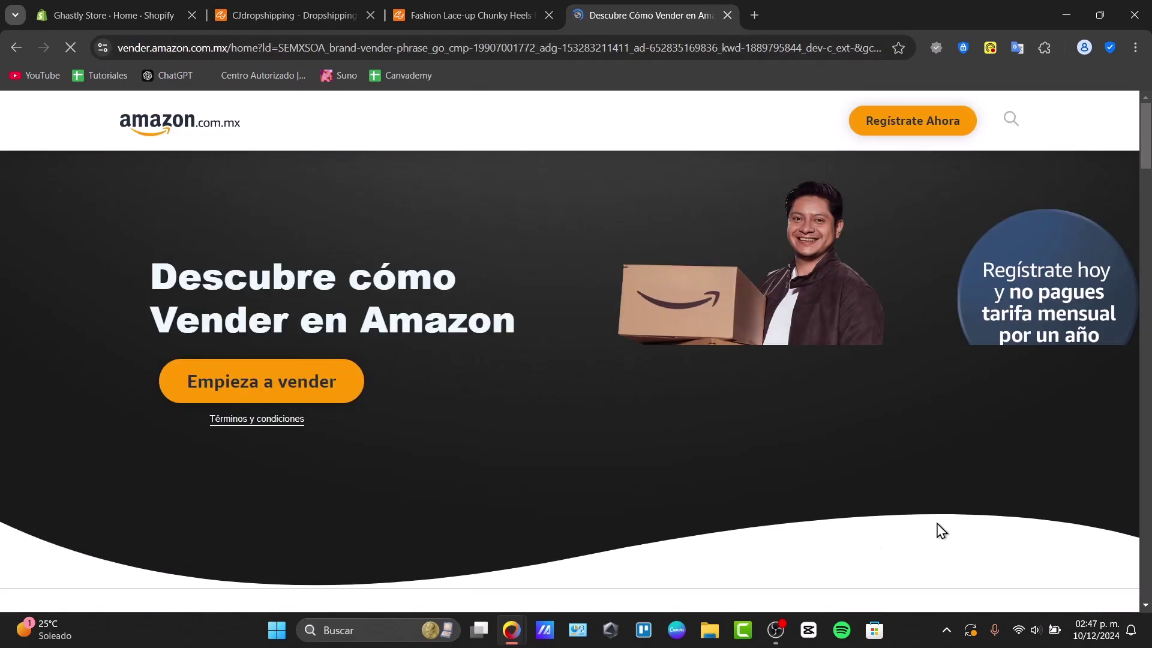
scroll(996, 396, "down", 15)
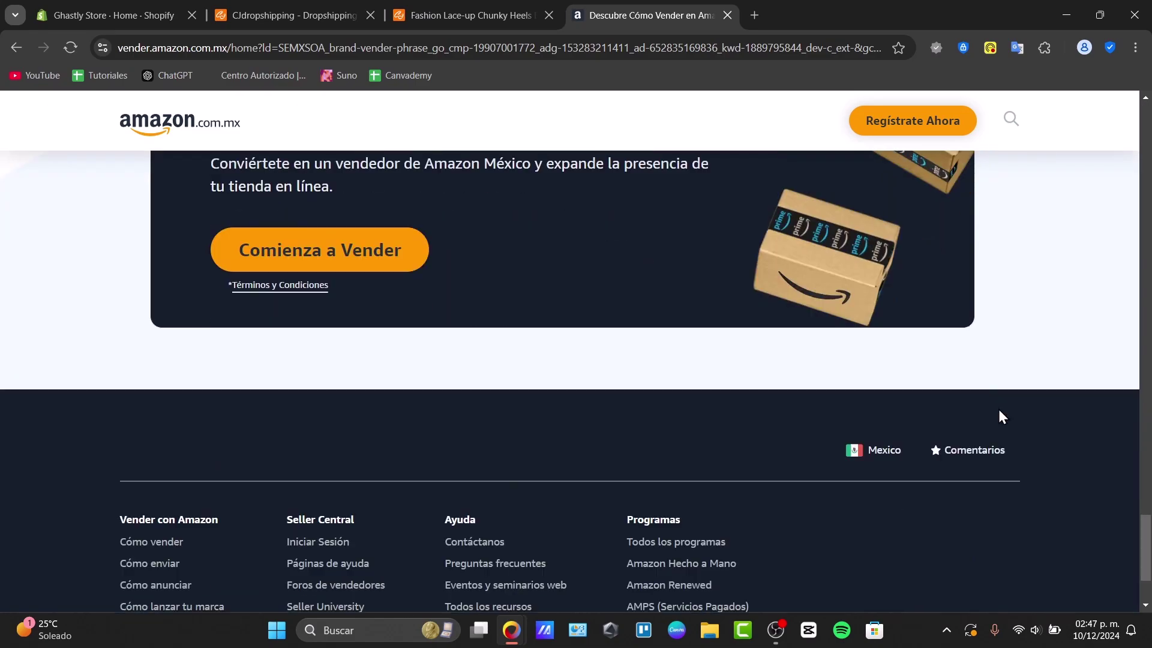
scroll(999, 409, "down", 3)
left_click(893, 310)
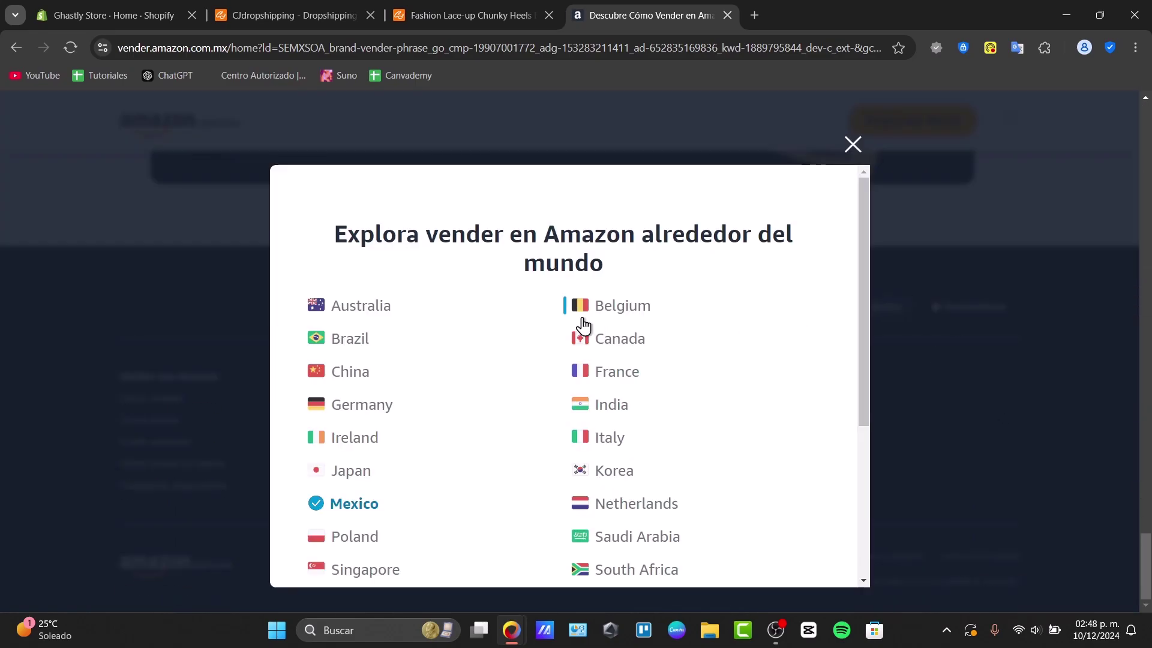
scroll(601, 373, "down", 4)
left_click(676, 446)
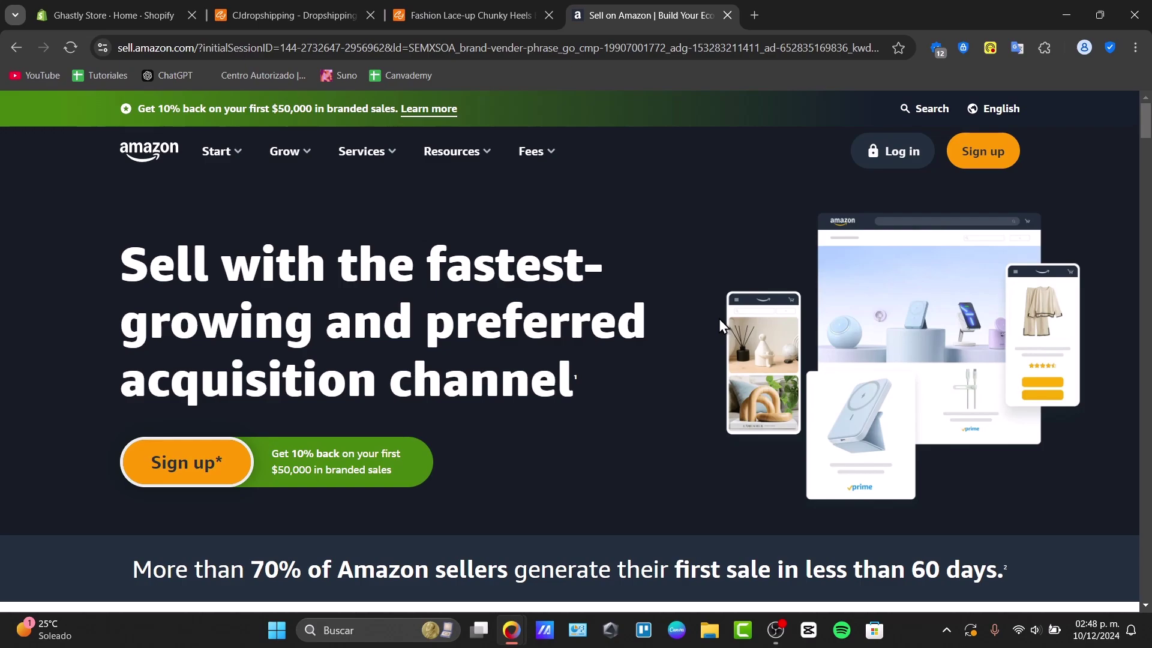
Go from the boots product tab to the CJdropshipping home page via Find Products
left_click(483, 2)
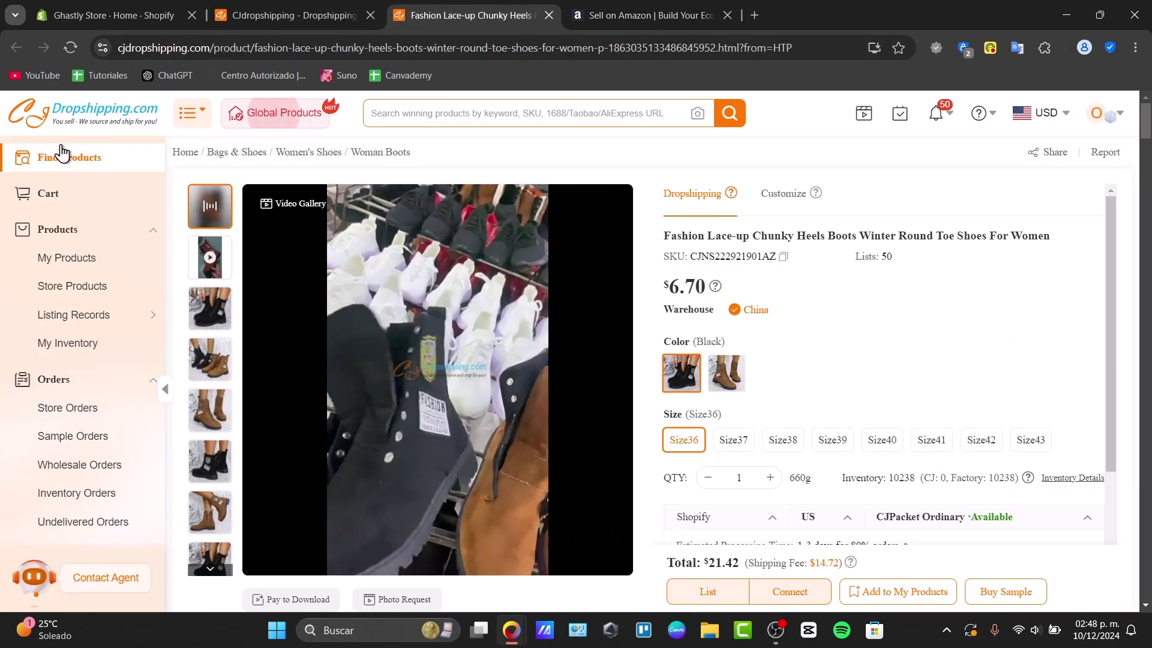
mouse_move(1073, 132)
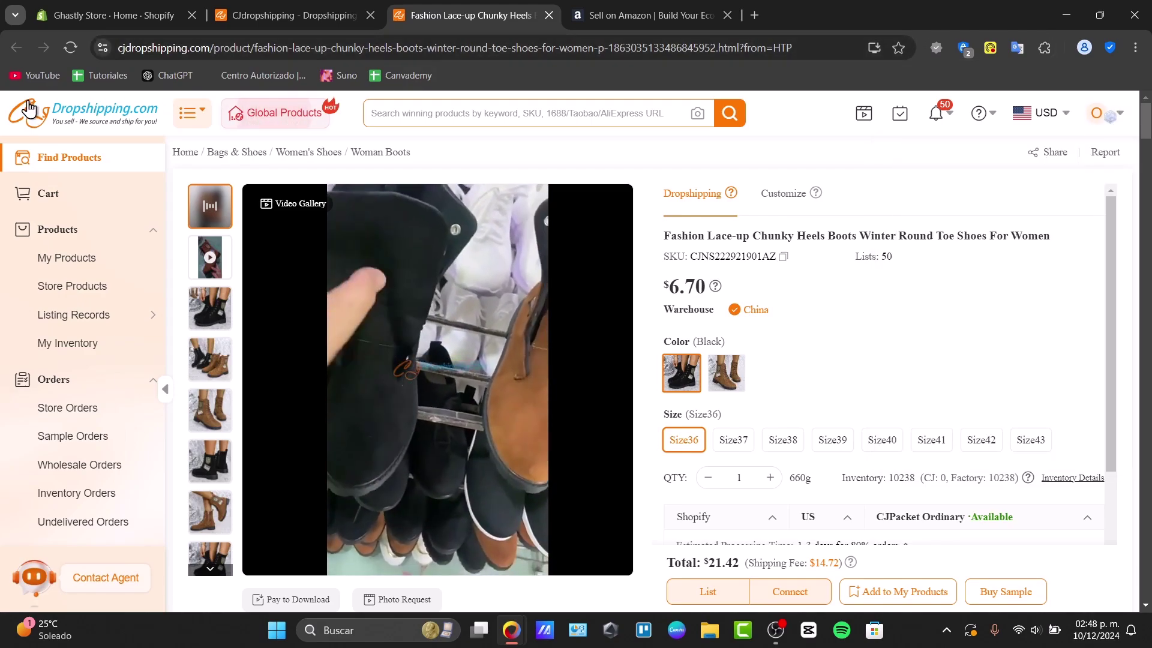
left_click(156, 158)
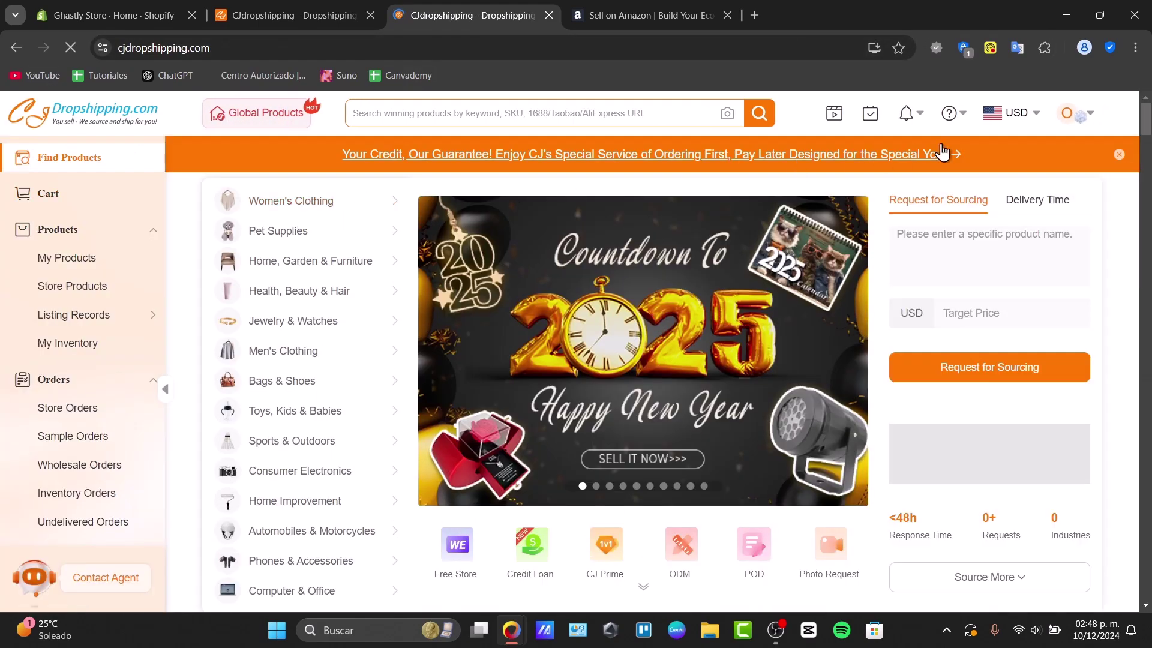
mouse_move(1075, 111)
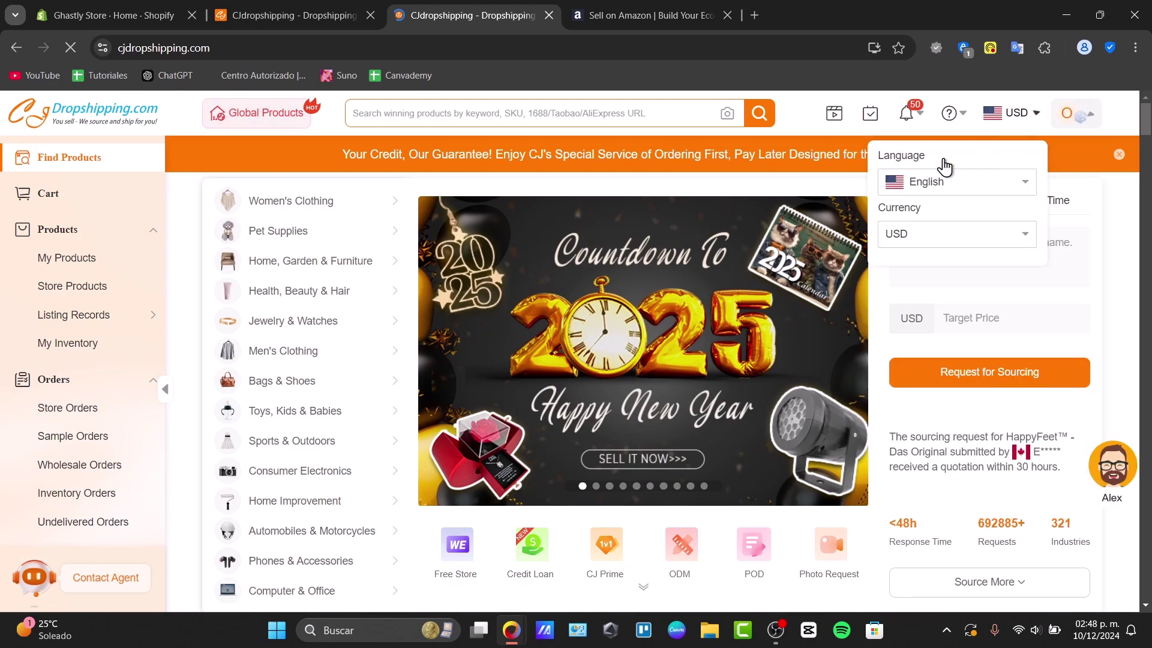
scroll(21, 360, "down", 10)
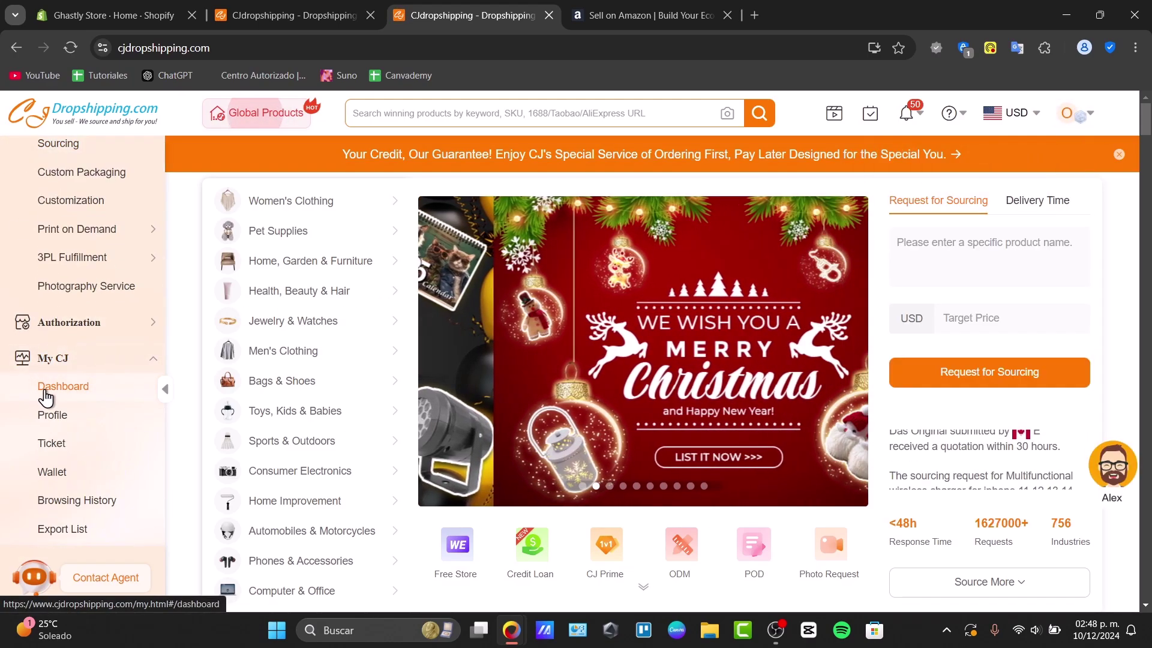
mouse_move(71, 322)
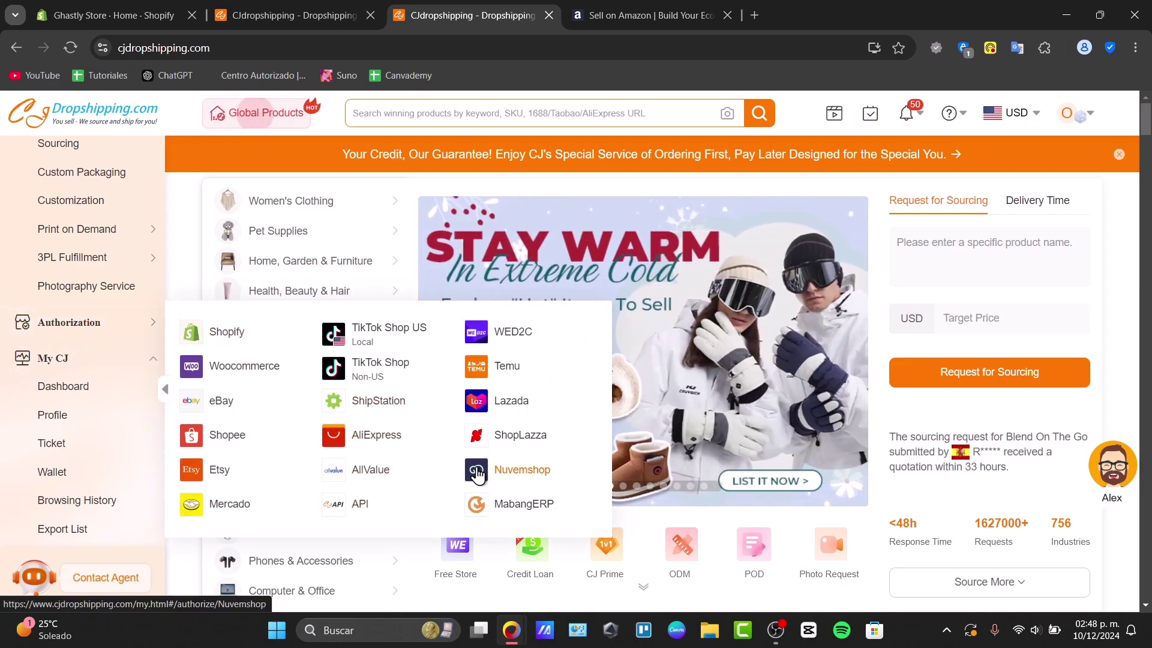
scroll(432, 447, "down", 4)
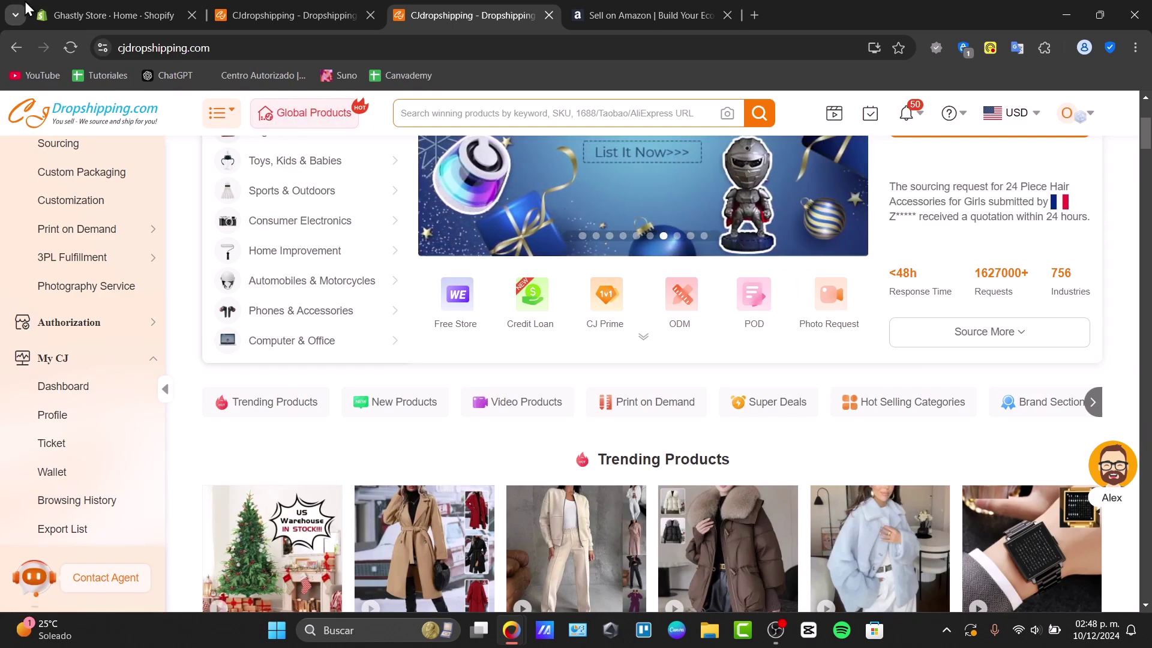
Close the duplicate CJdropshipping tab
left_click(619, 7)
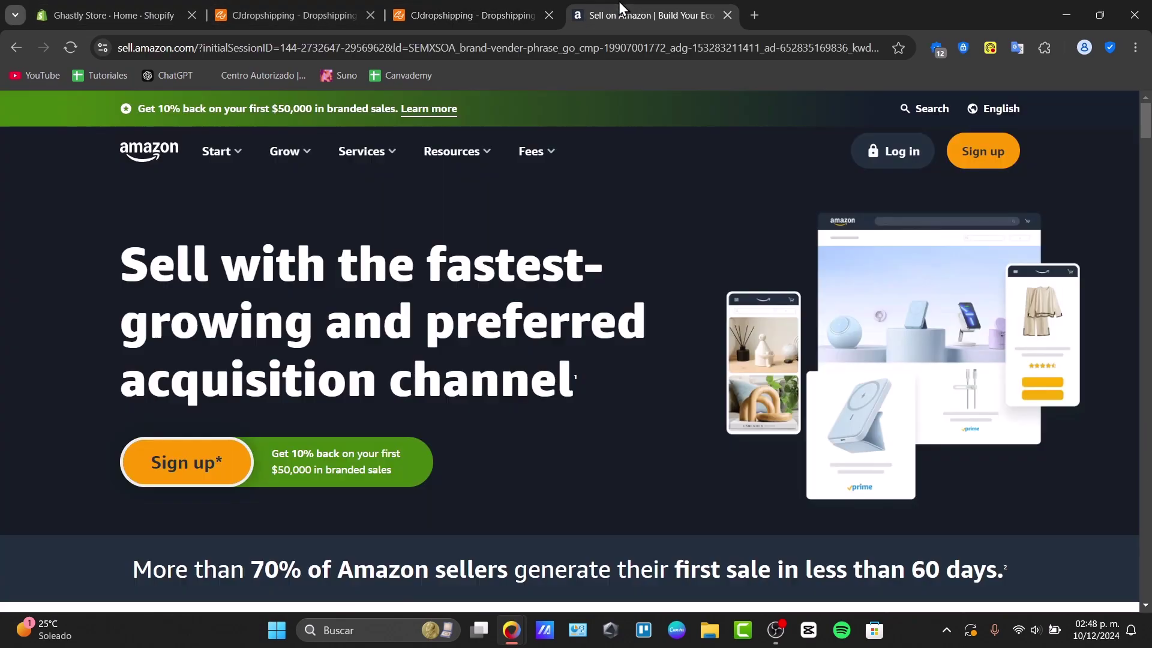
left_click(459, 2)
left_click(311, 2)
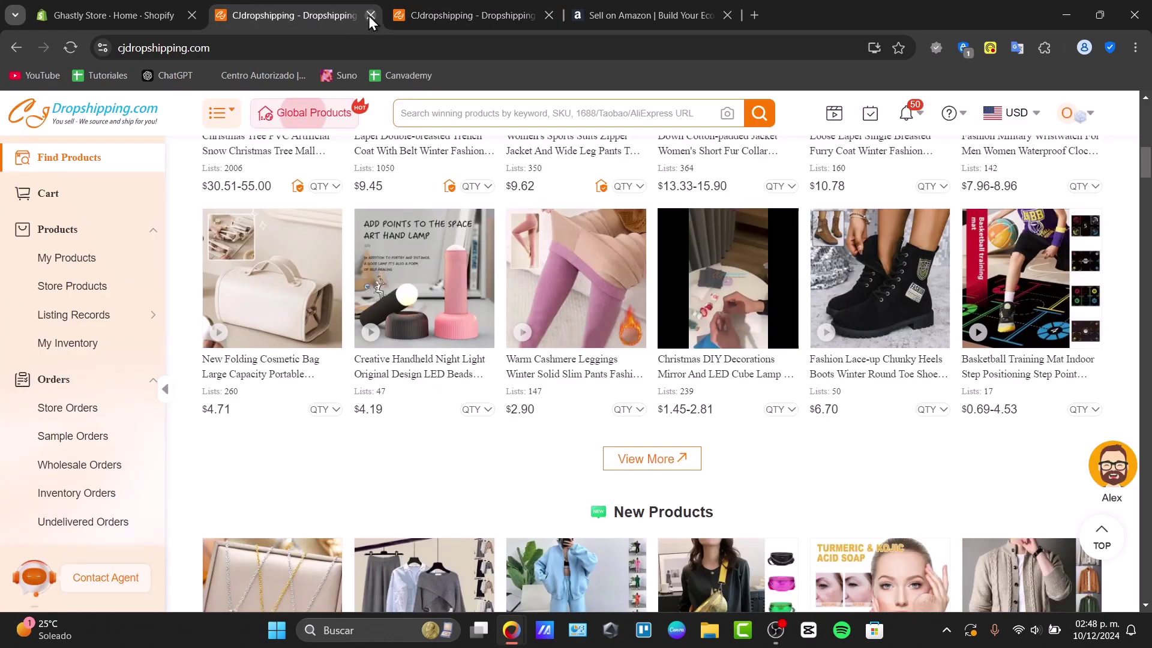
left_click(371, 15)
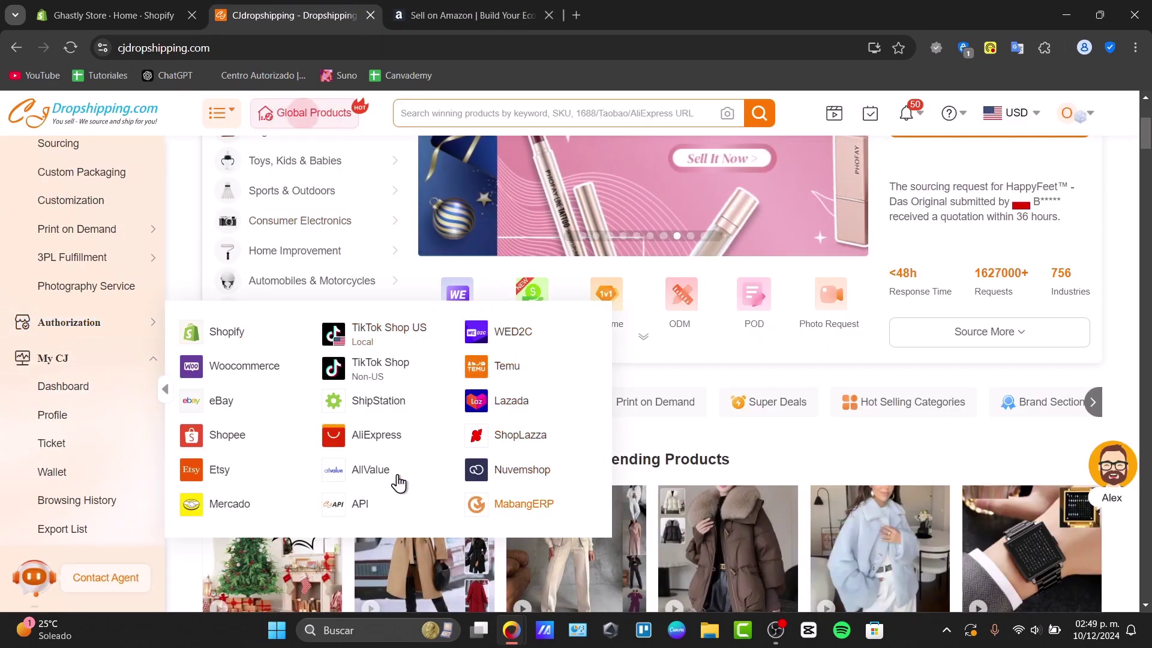
Open Authorization > Shopify and keep Ghastly Store's inventory sync on CJ's Inventory Only
left_click(239, 335)
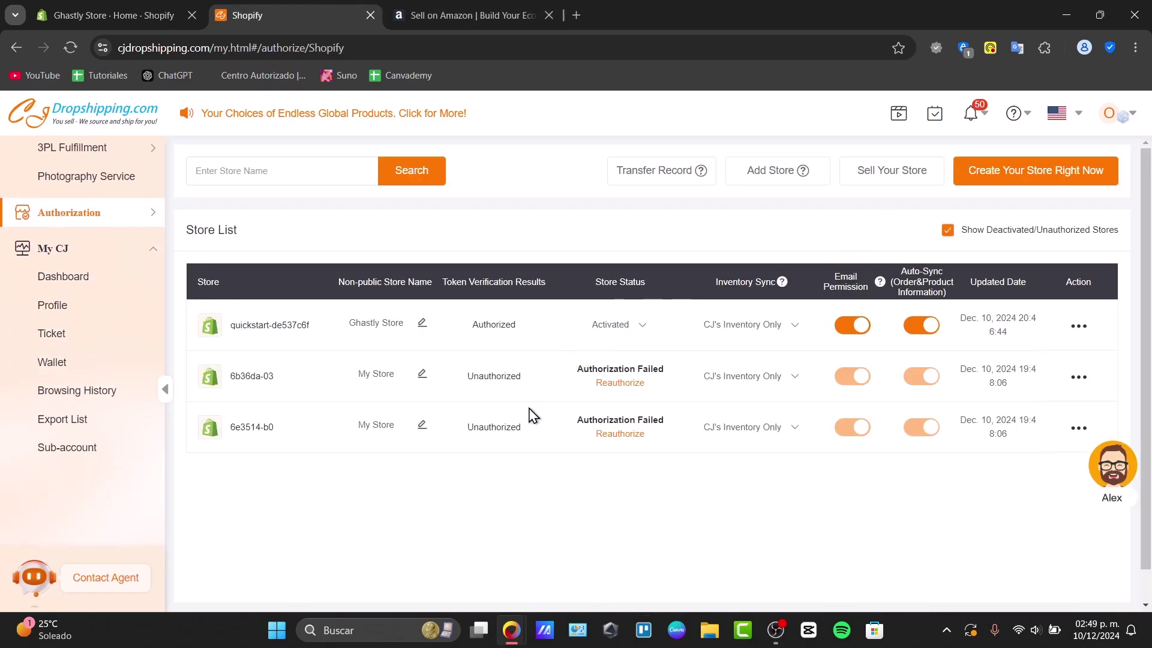
left_click(733, 325)
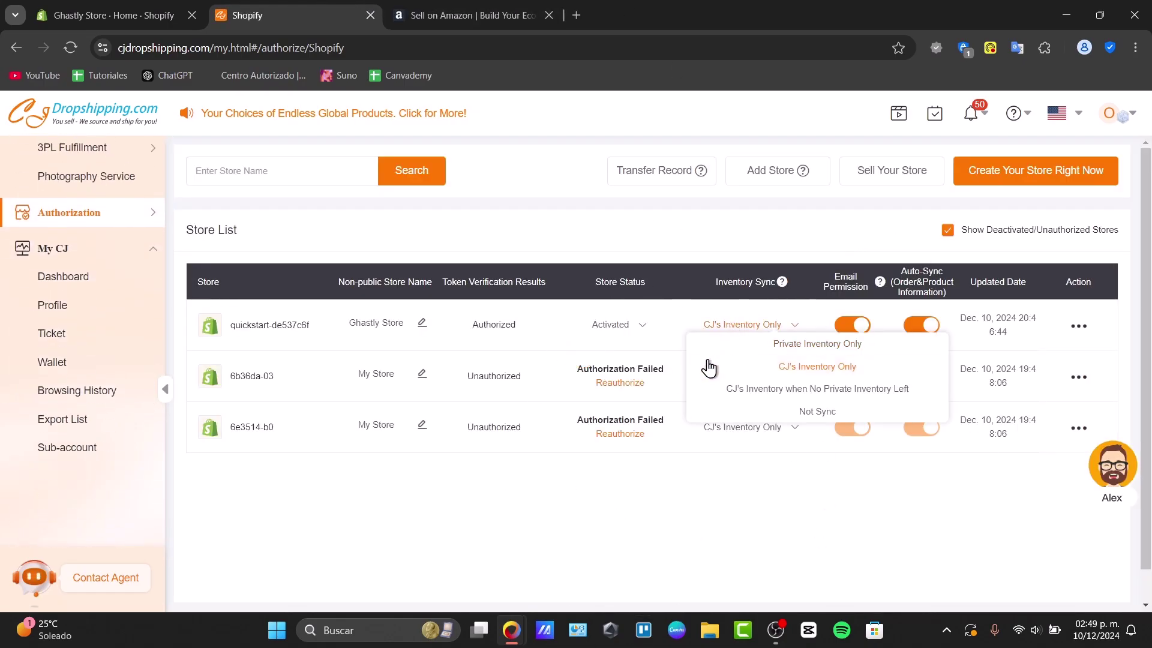
left_click(711, 363)
left_click(114, 15)
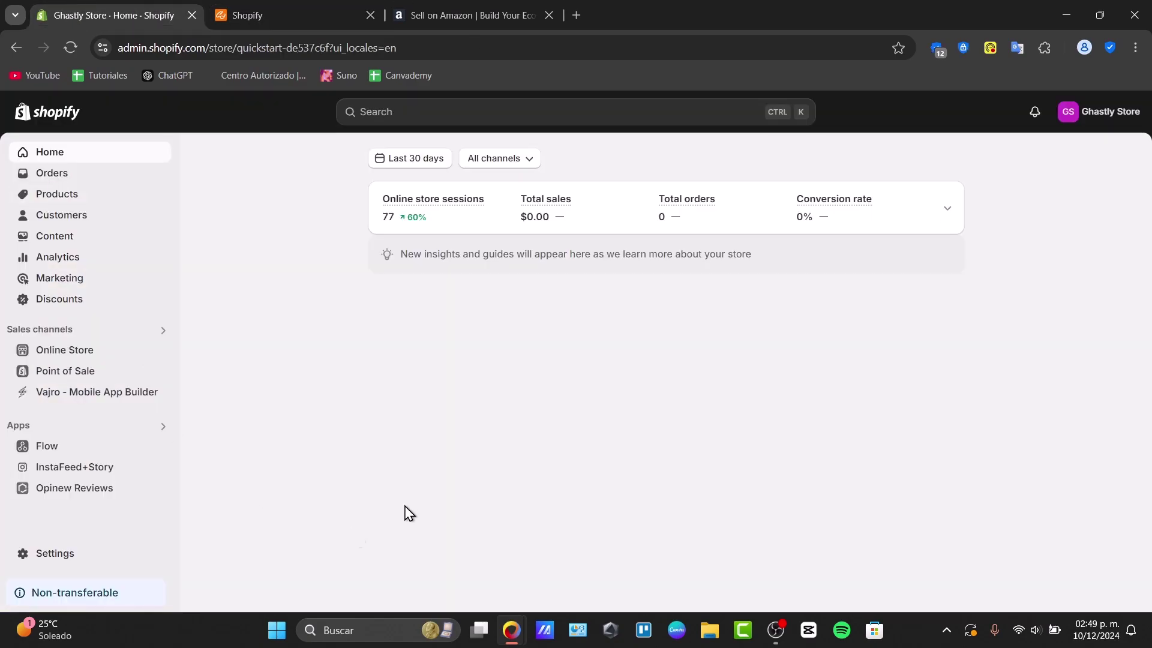
Check the Ghastly Store admin address against CJ's Shopify authorization list
left_click(505, 7)
left_click(102, 8)
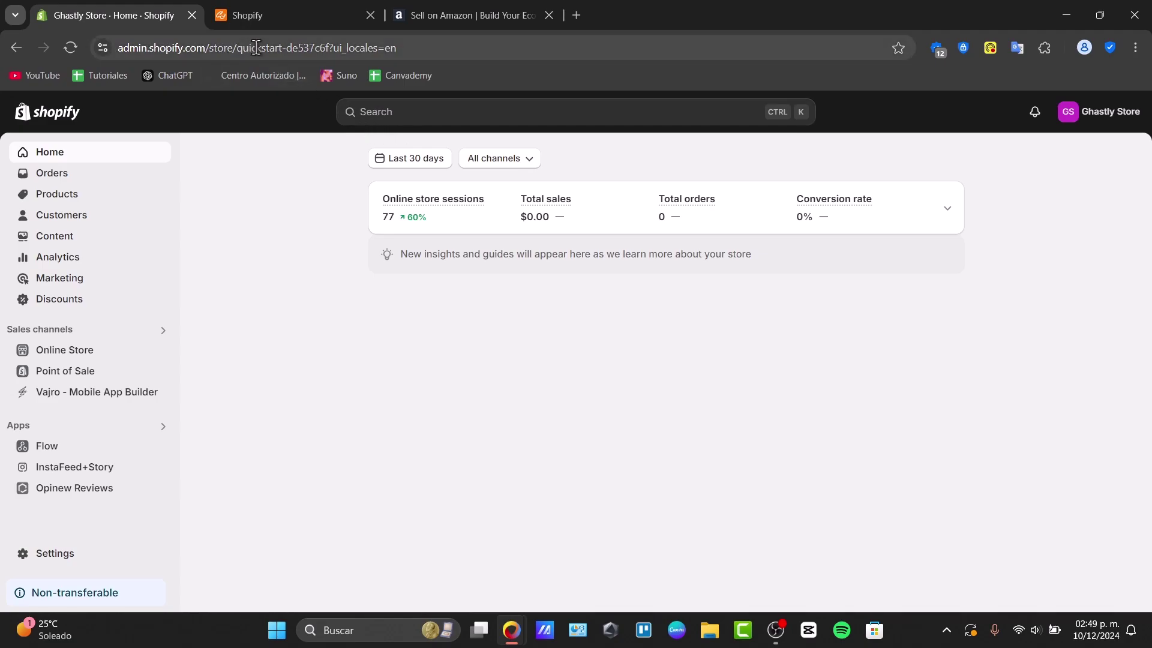
left_click(288, 47)
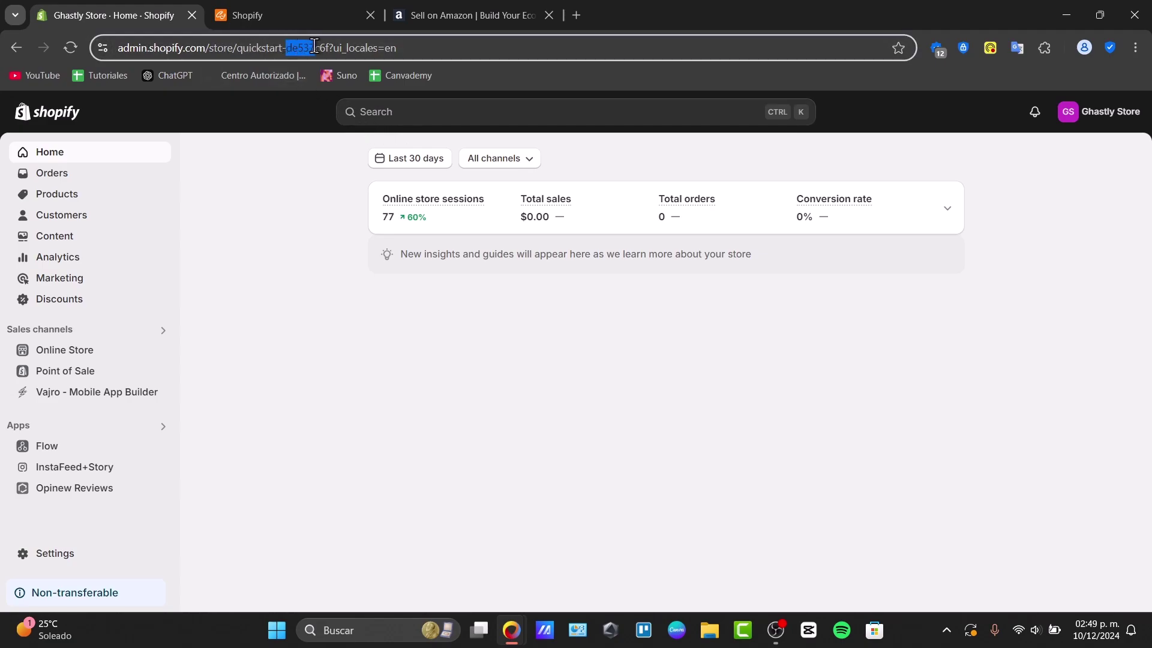
left_click(257, 8)
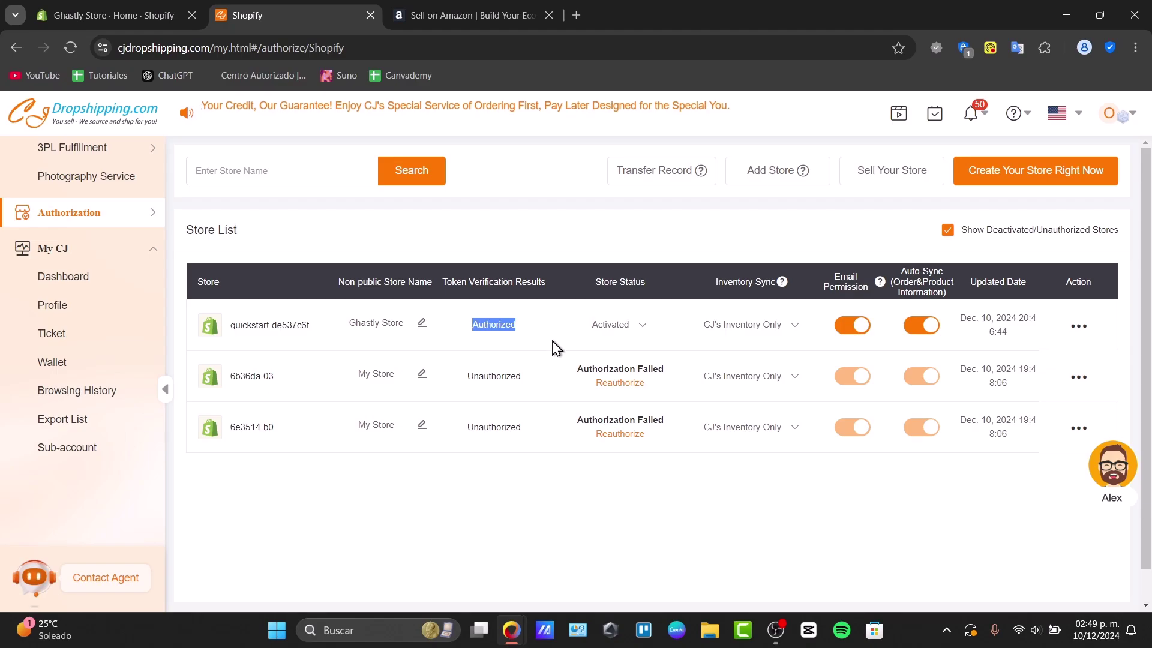
Start adding another Shopify store from CJ's store list with Add Store
left_click(776, 174)
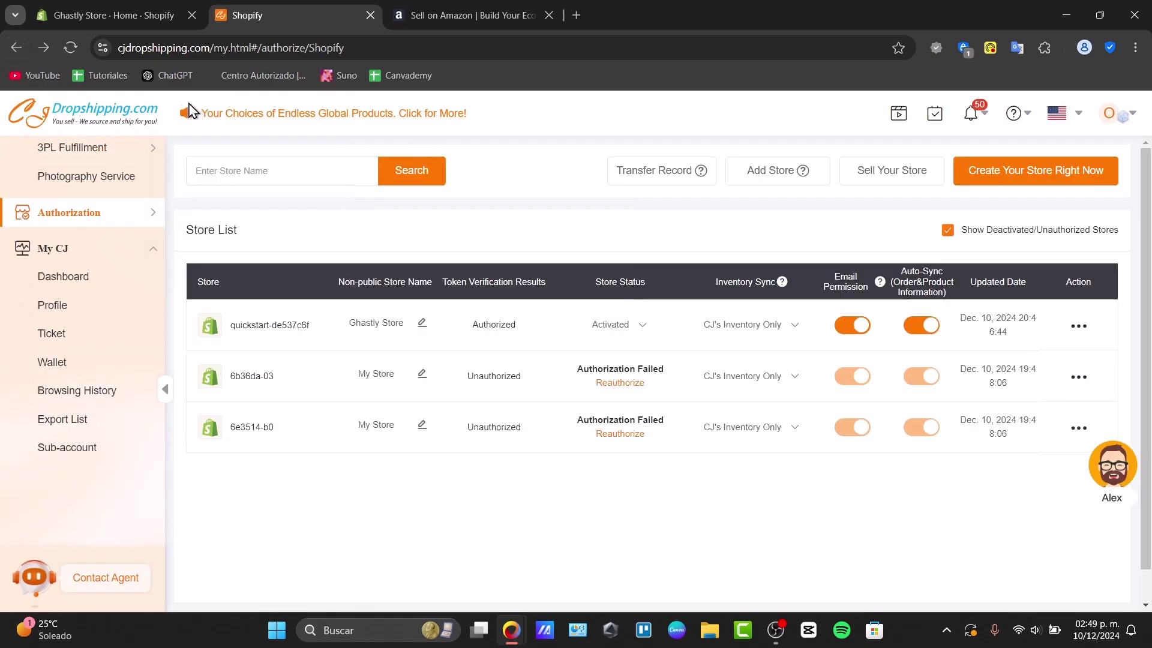
Open the Fashion Lace-up Chunky Heels Boots page and start a manual listing to the Shopify store
left_click(69, 120)
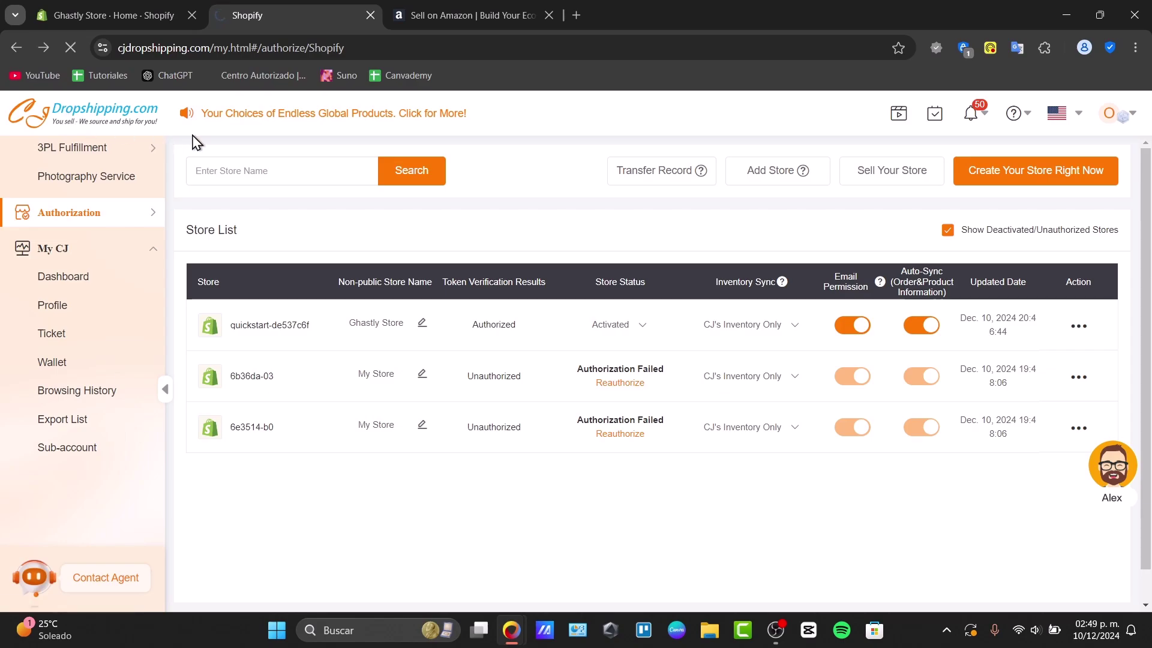
scroll(1014, 342, "down", 6)
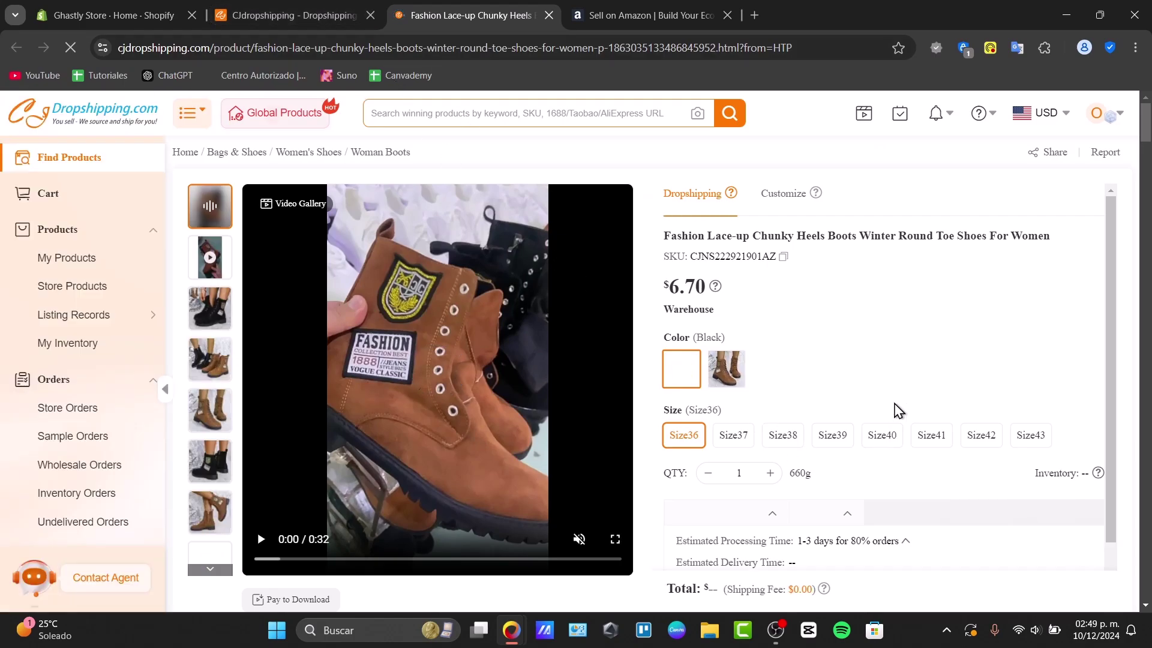
scroll(895, 411, "down", 3)
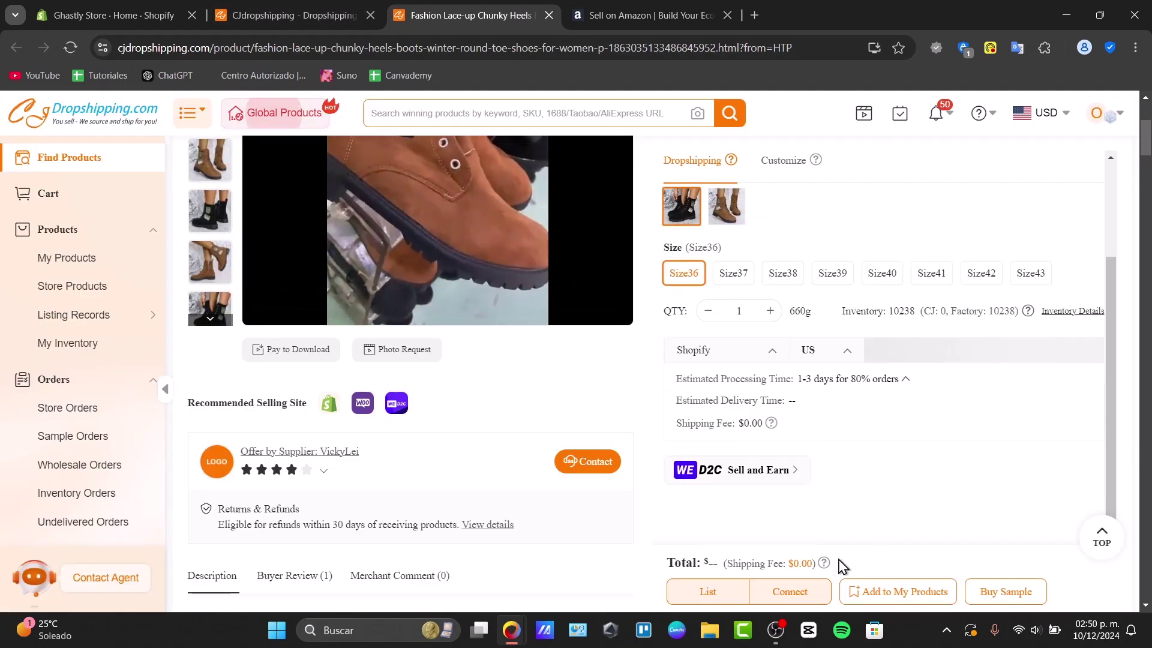
left_click(717, 595)
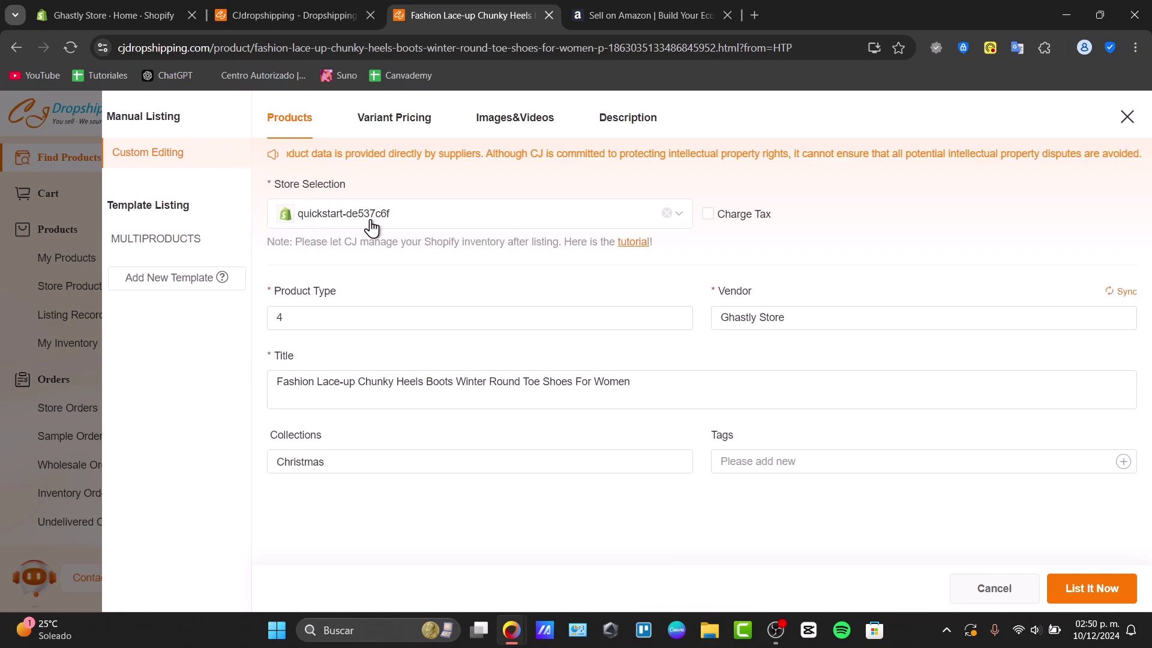
Review the listing's product type, vendor and title, then try List It Now
left_click(418, 326)
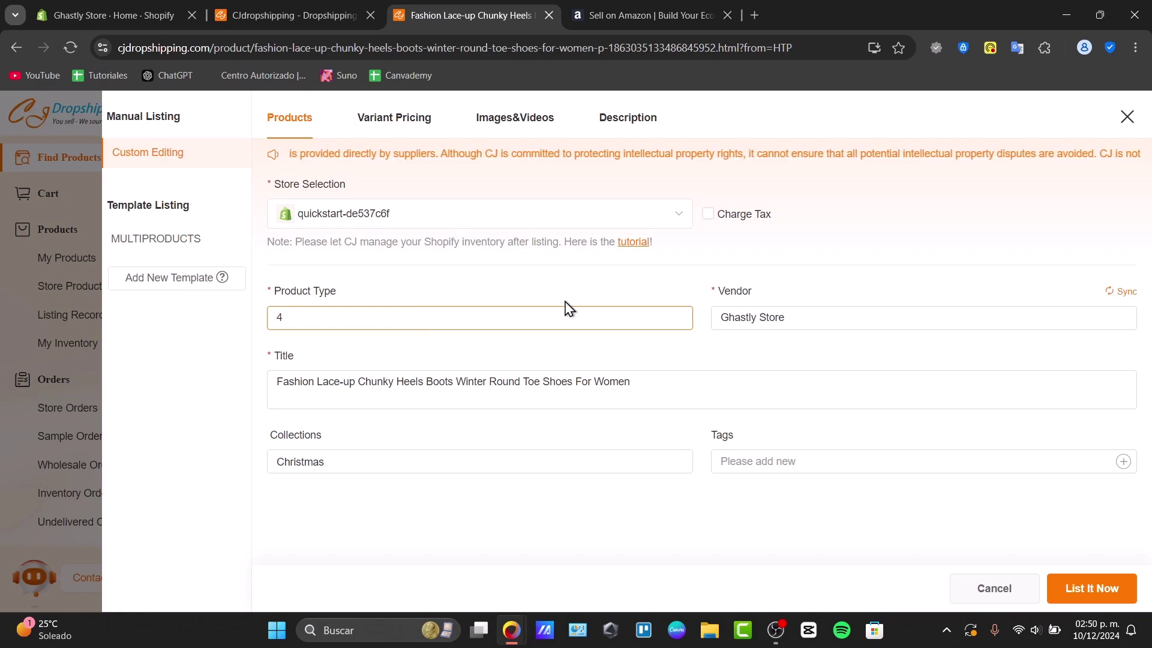
left_click(773, 312)
left_click(649, 390)
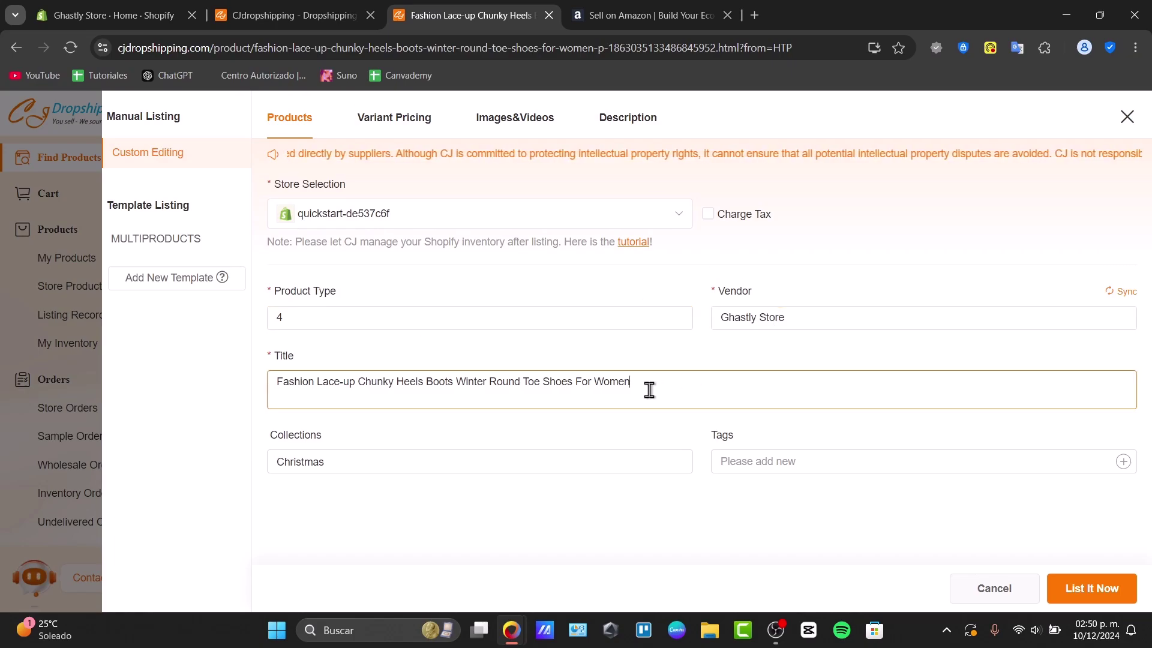
left_click(1074, 600)
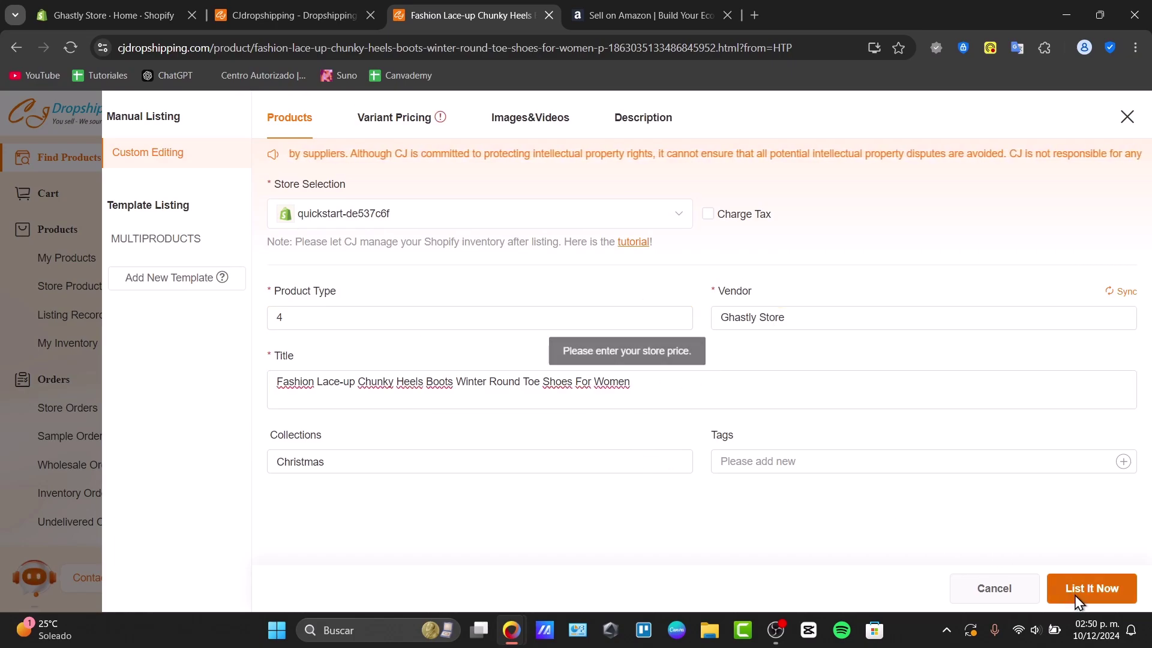
In Variant Pricing, set the Size36 variant's store price to 1222 MXN
left_click(404, 119)
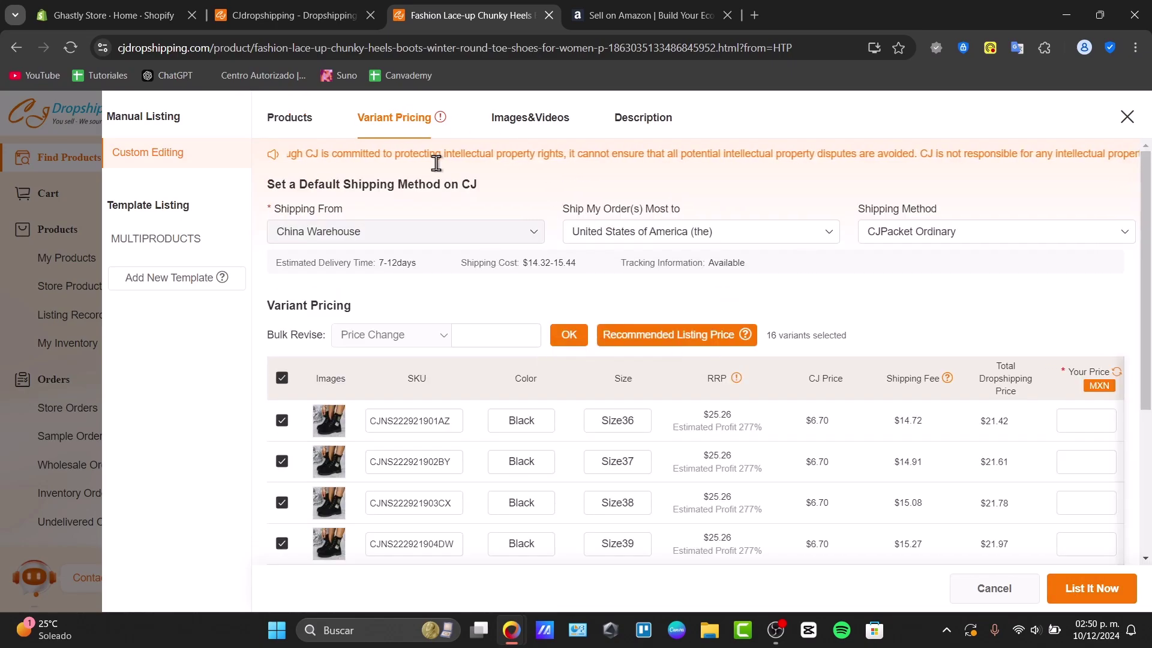
scroll(1007, 308, "down", 4)
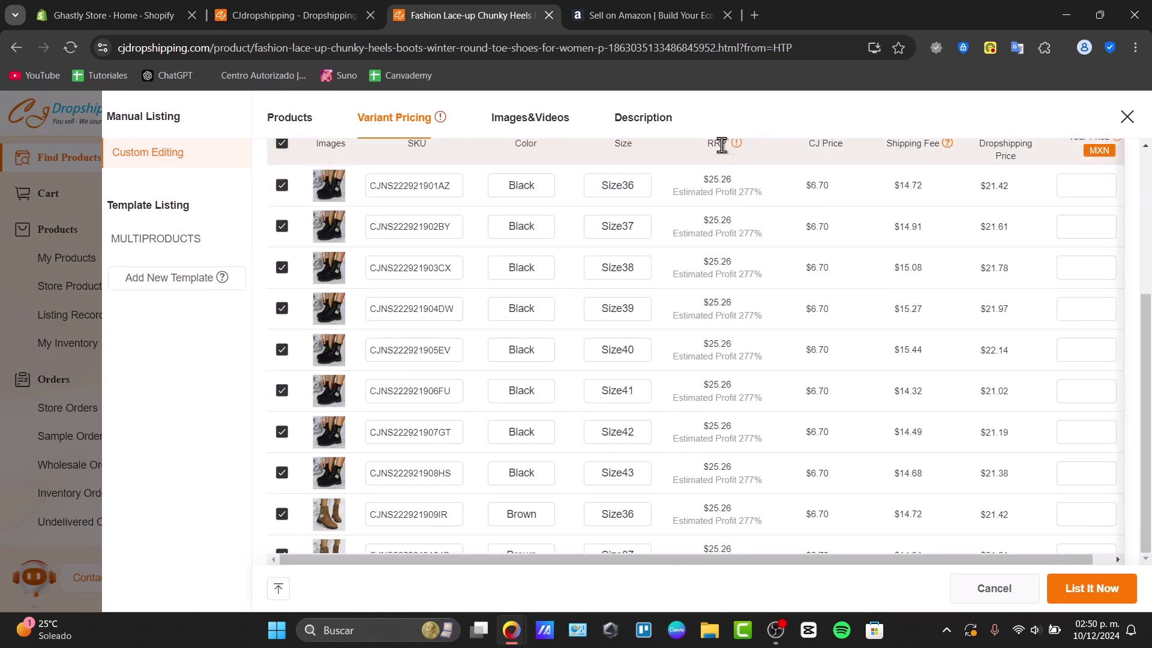
mouse_move(739, 149)
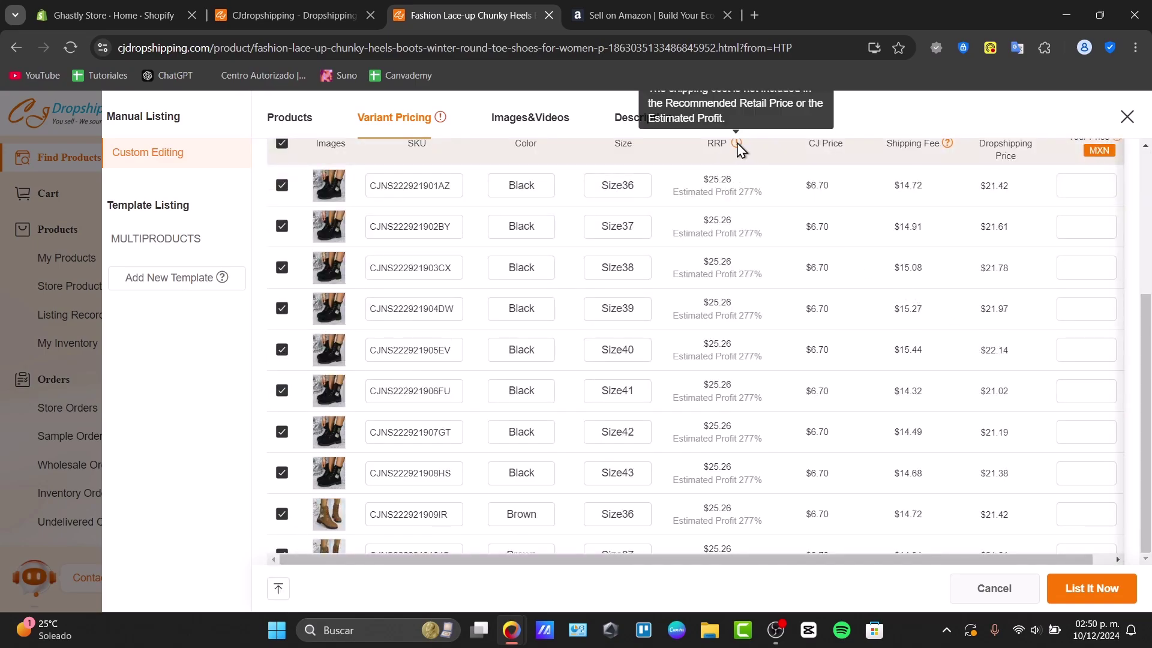
scroll(777, 219, "up", 4)
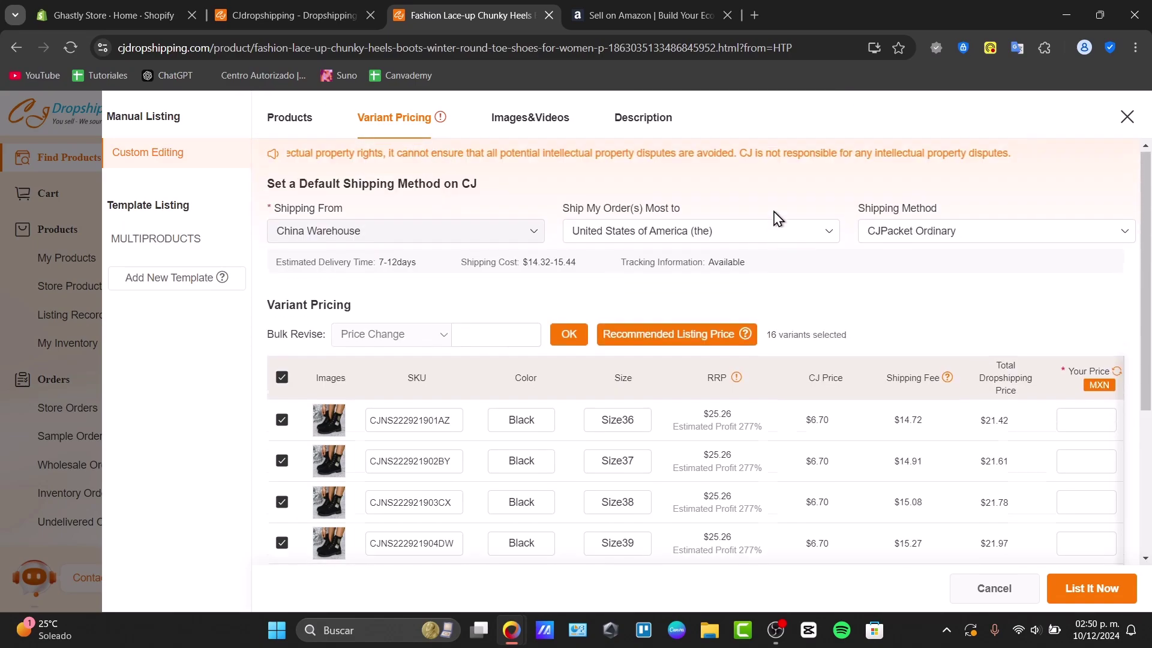
left_click_drag(735, 412, 938, 427)
left_click(841, 406)
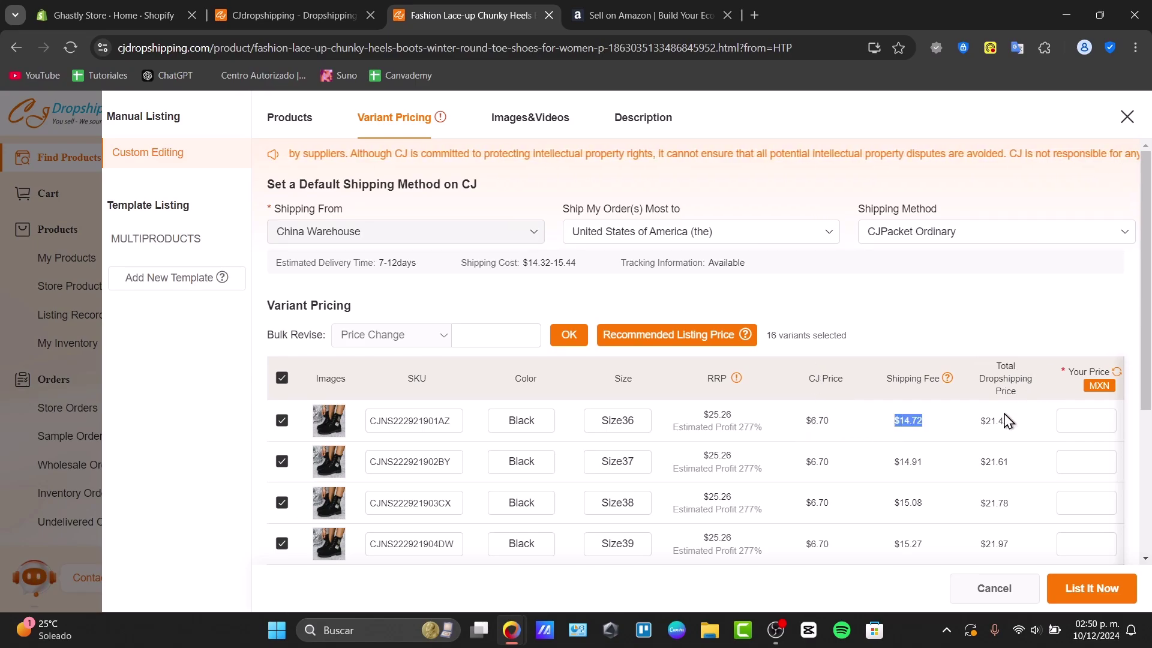
left_click_drag(1015, 438, 987, 433)
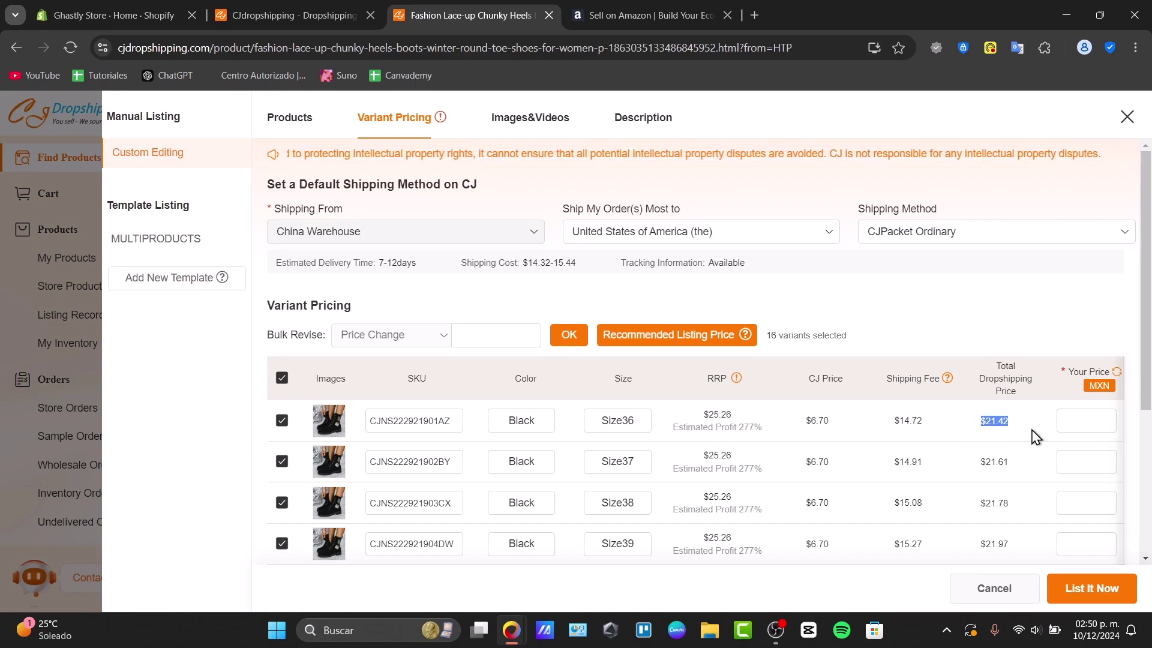
left_click(1071, 427)
type("1")
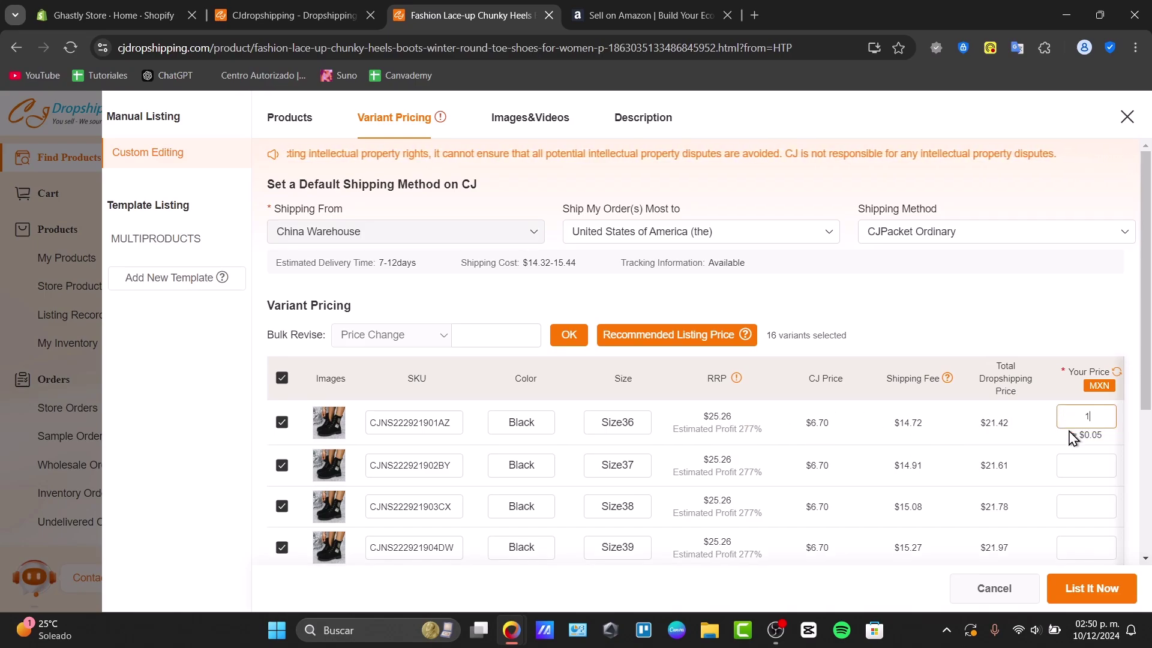
type("2222")
left_click(1032, 436)
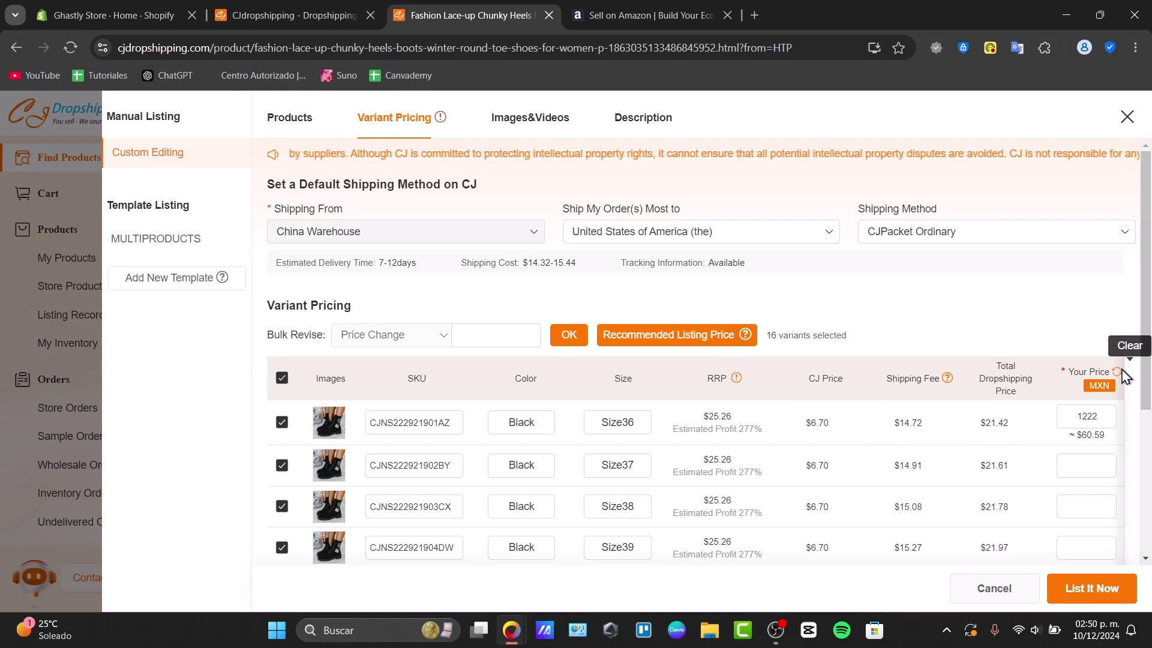
Replace the manual price with recommended prices for all 16 variants and list the boots
left_click(1097, 385)
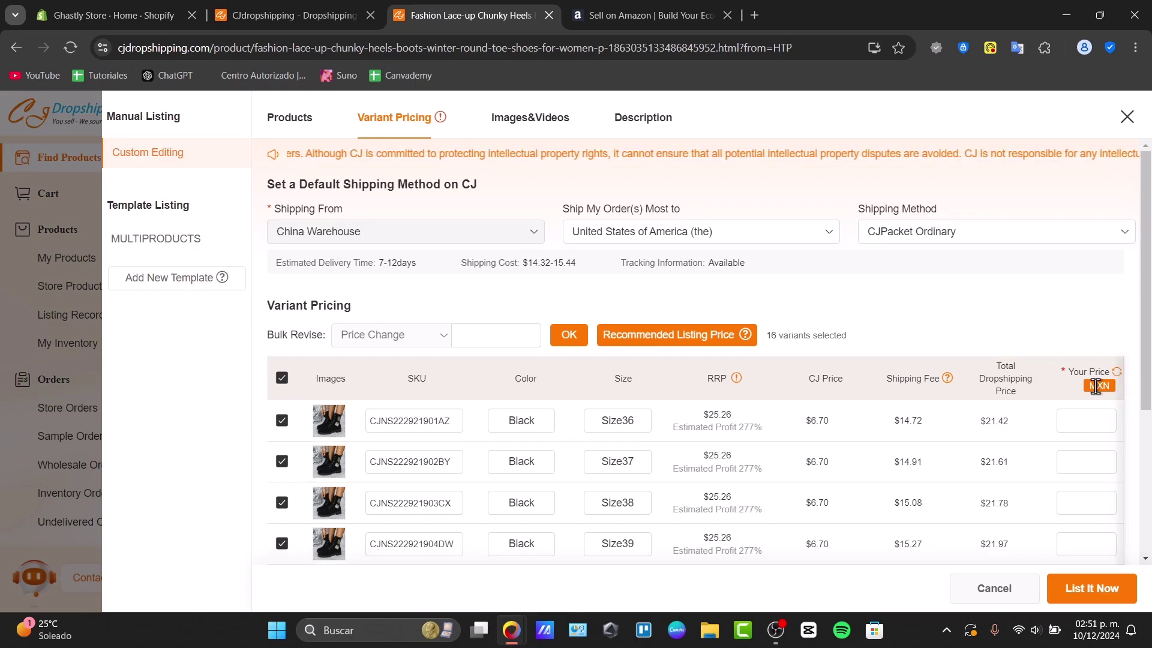
left_click(659, 340)
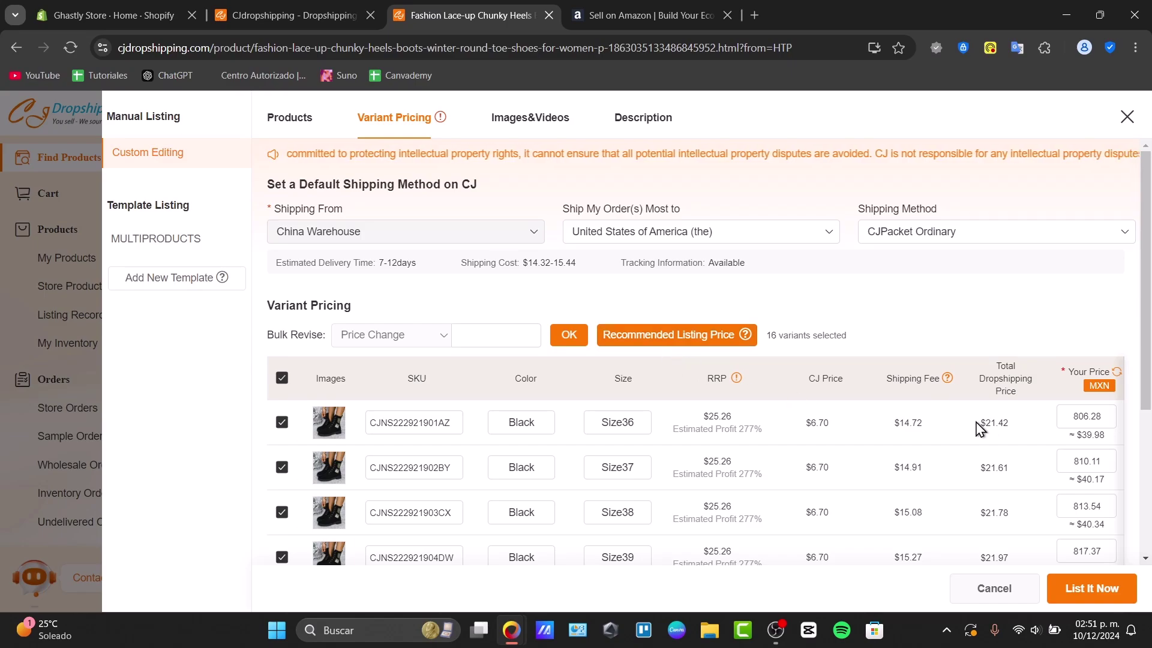
scroll(742, 411, "down", 5)
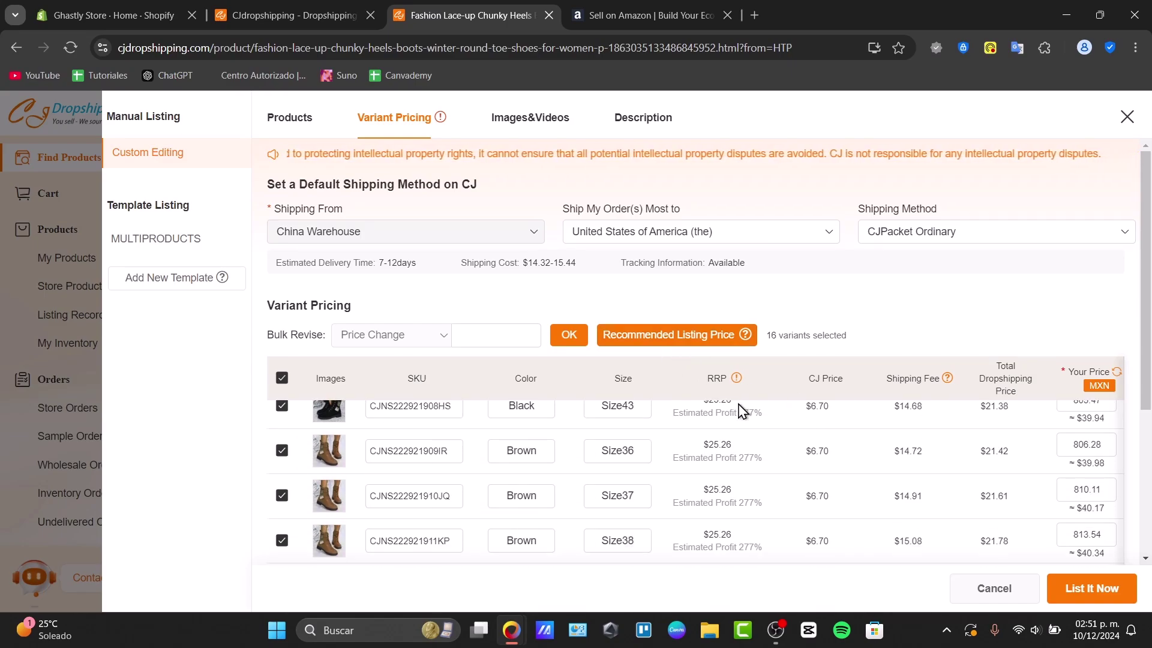
scroll(780, 360, "down", 4)
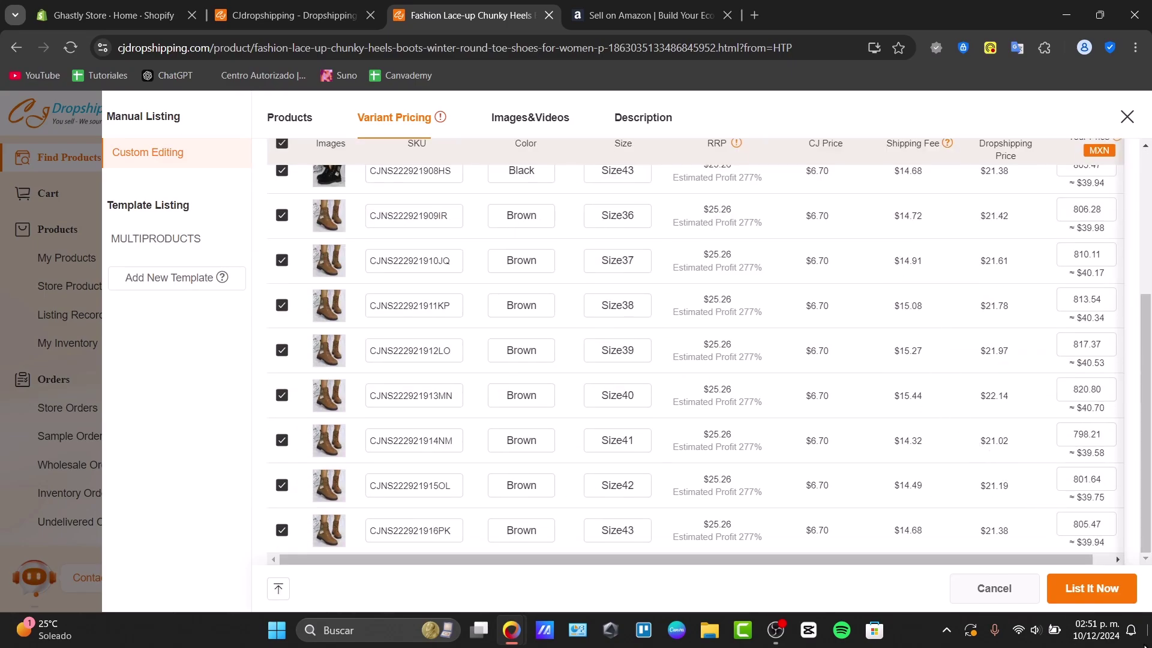
left_click(1098, 591)
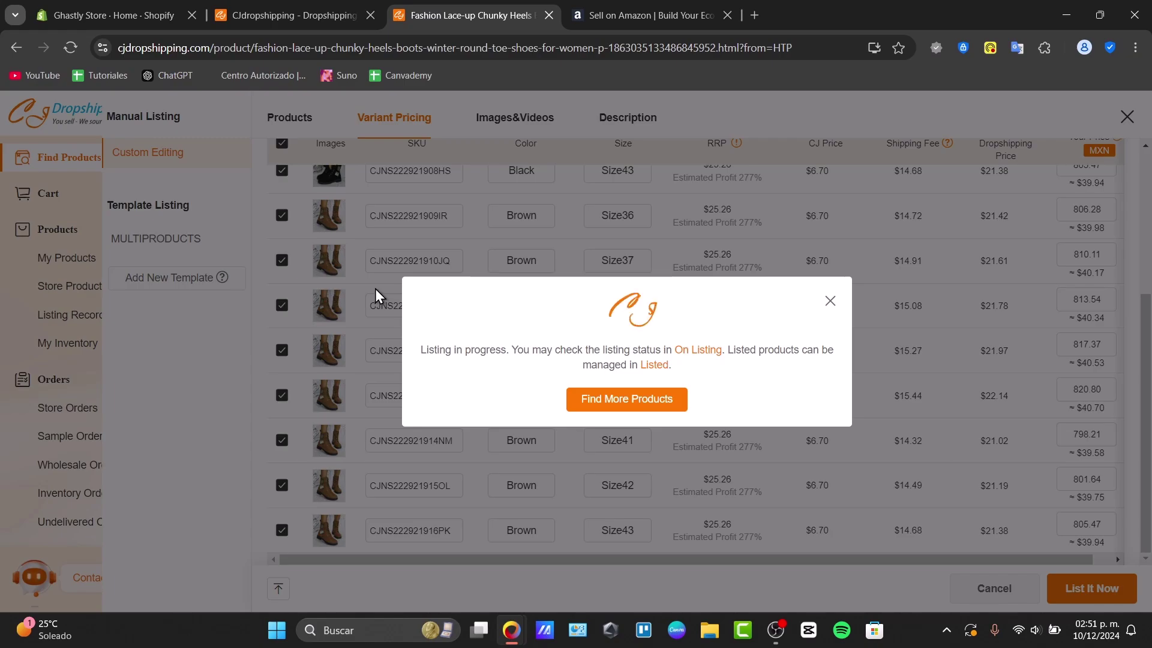
Check the boots in Shopify's Products list, Active with 16 variants, and their Brown storefront page
left_click(131, 8)
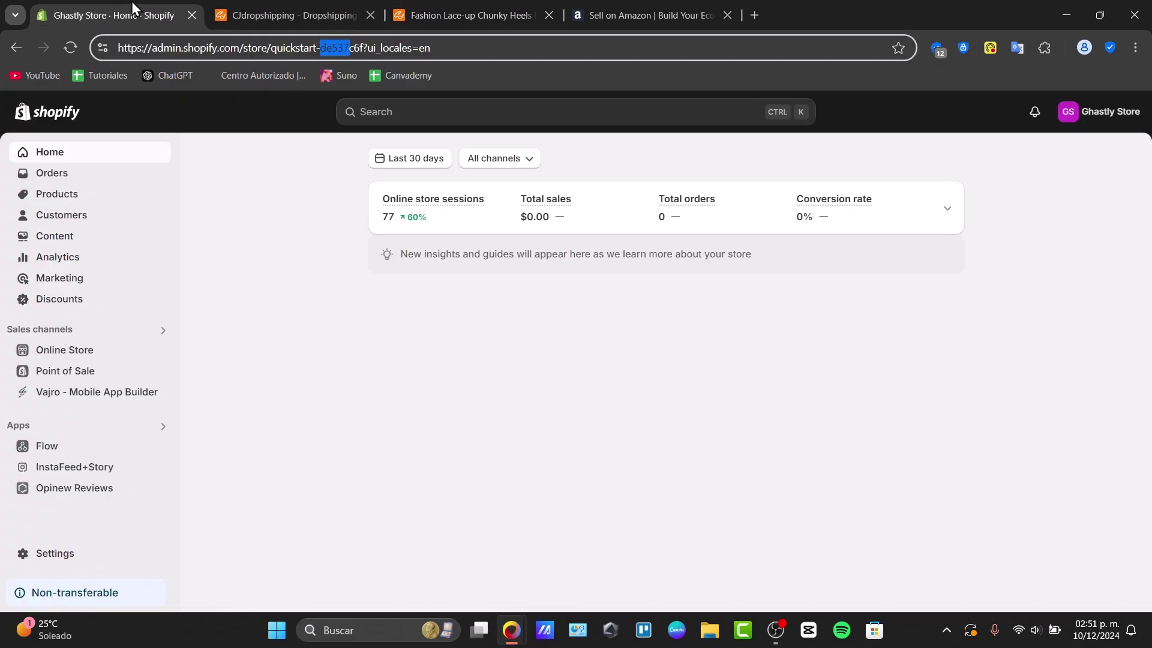
left_click(57, 195)
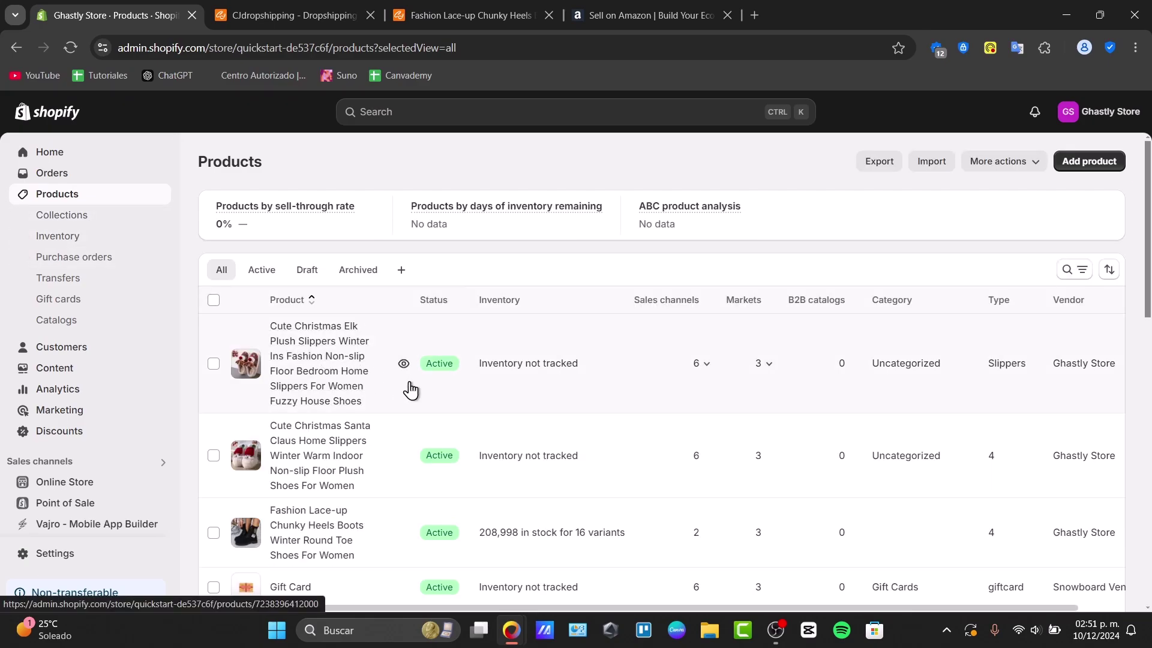
scroll(411, 391, "down", 4)
scroll(411, 391, "down", 8)
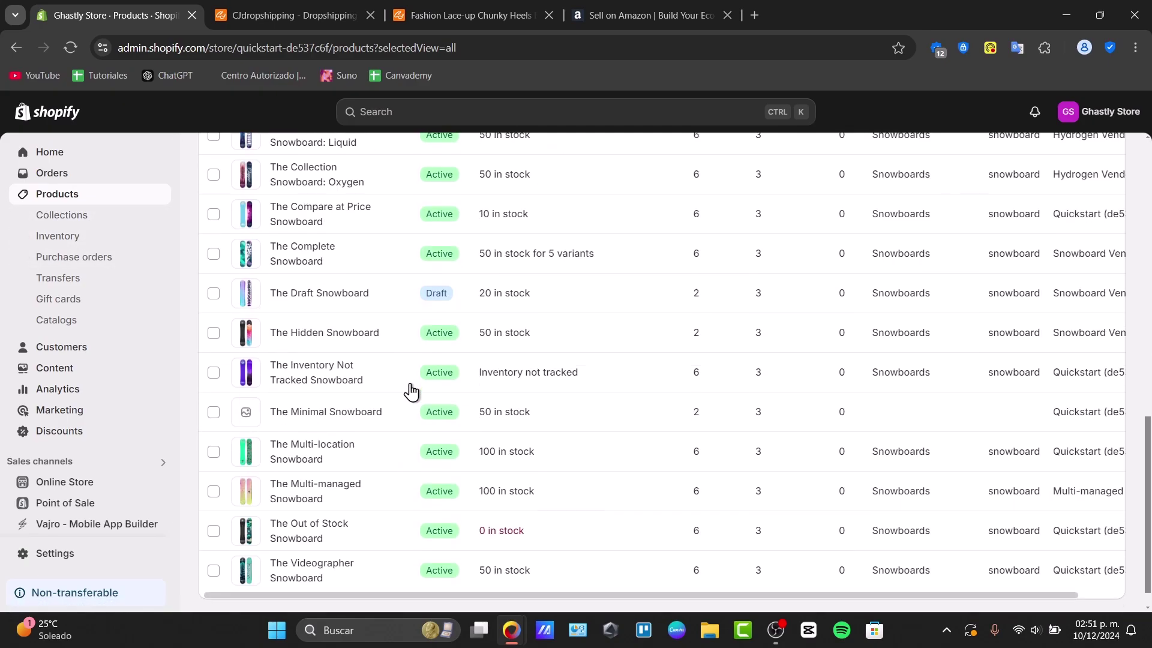
scroll(443, 410, "up", 13)
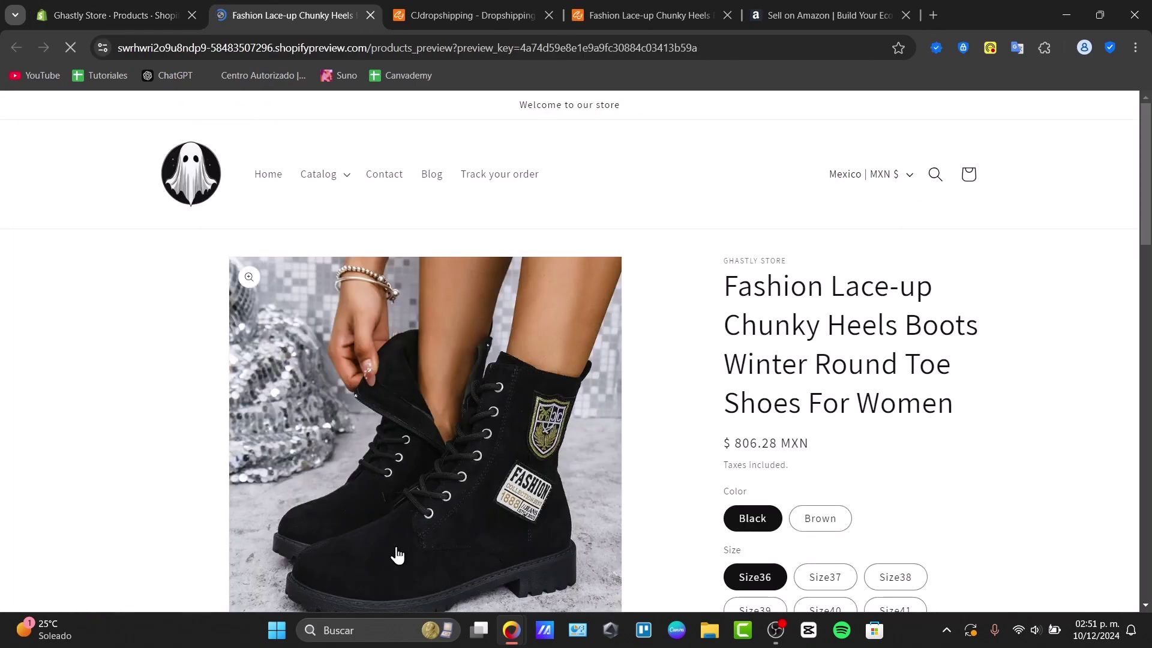
scroll(638, 412, "down", 2)
left_click(795, 378)
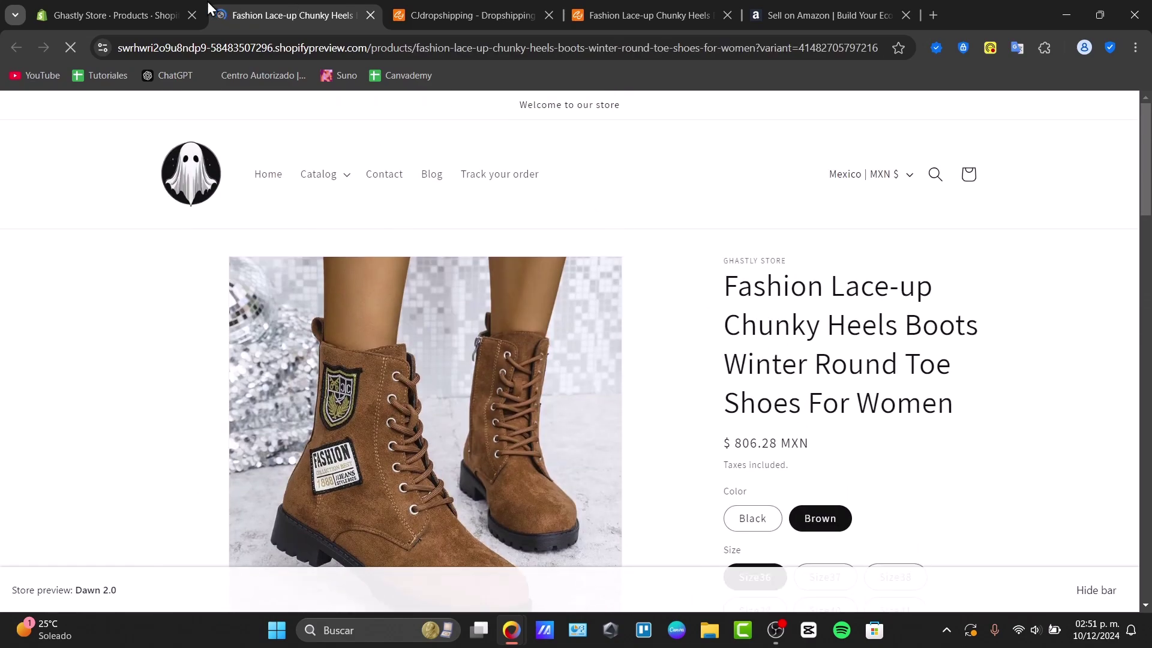
left_click(120, 14)
left_click(282, 15)
left_click(174, 16)
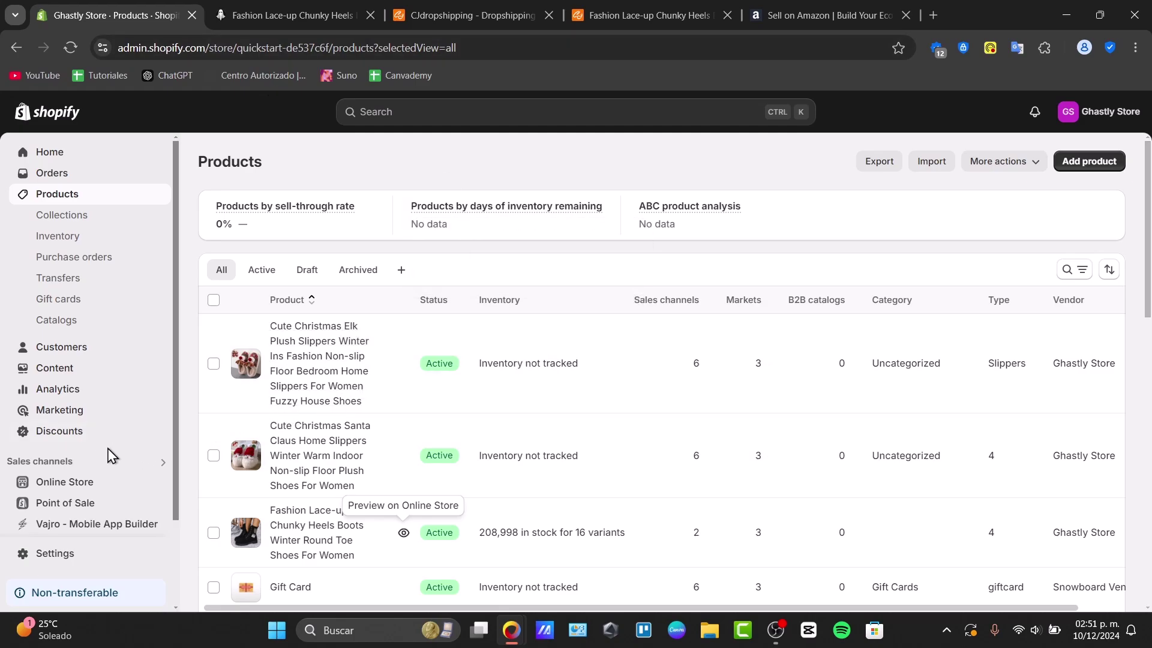
From the Apps search, open the Shopify App Store and search for 'marketplace'
scroll(82, 498, "down", 1)
scroll(82, 498, "down", 2)
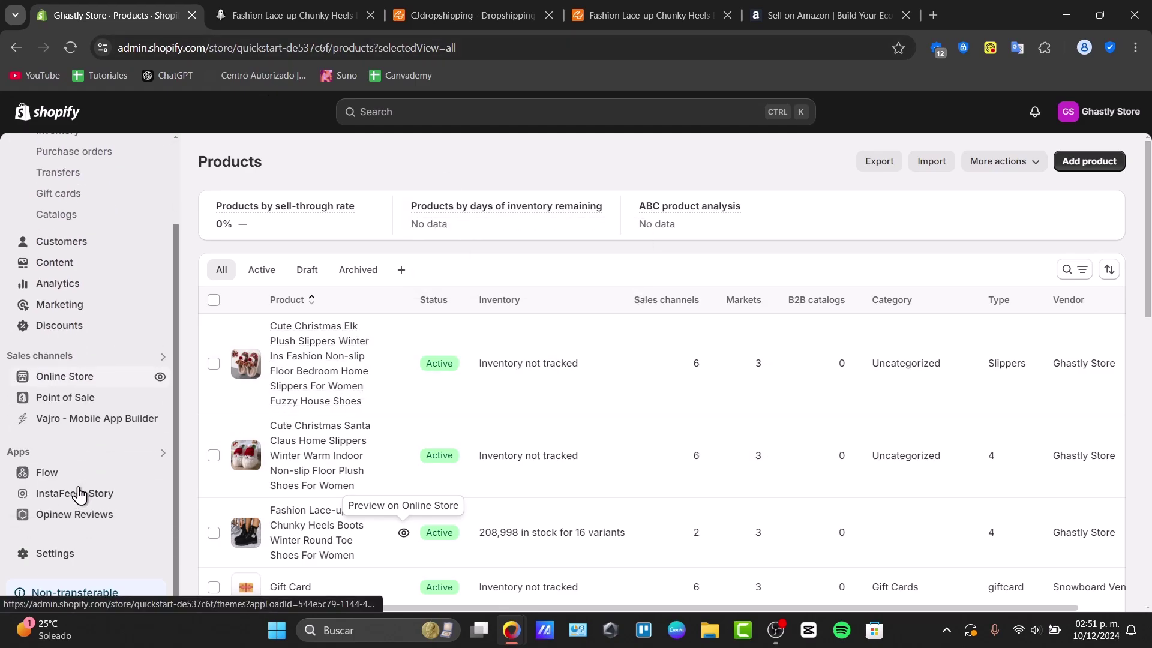
left_click(21, 453)
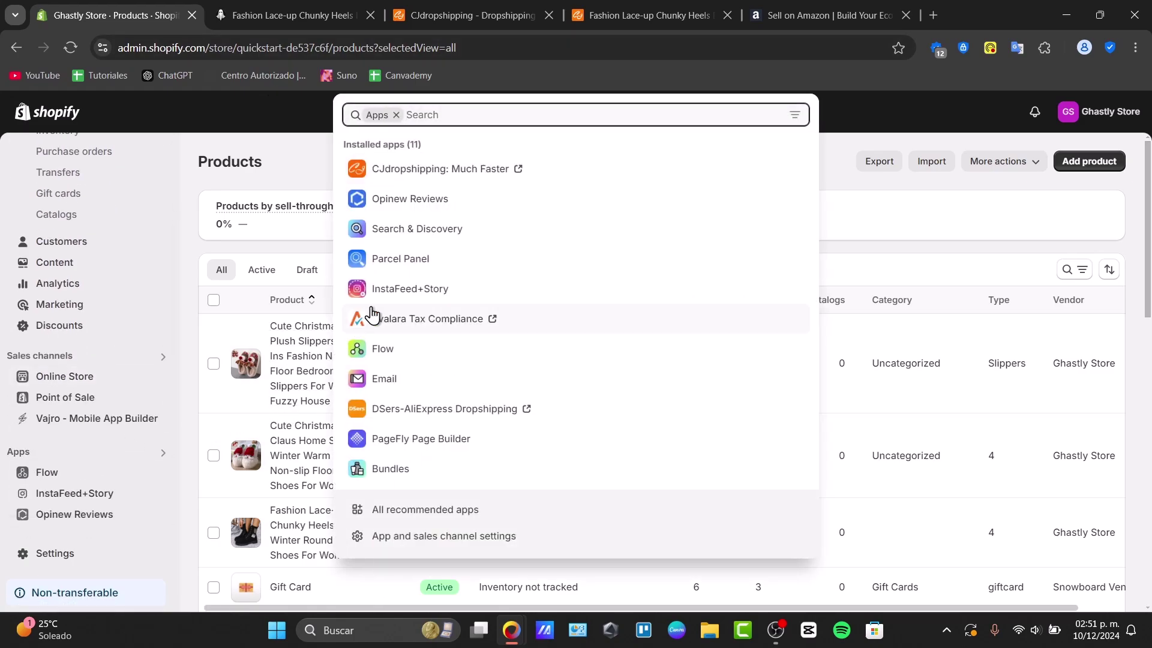
type("sea")
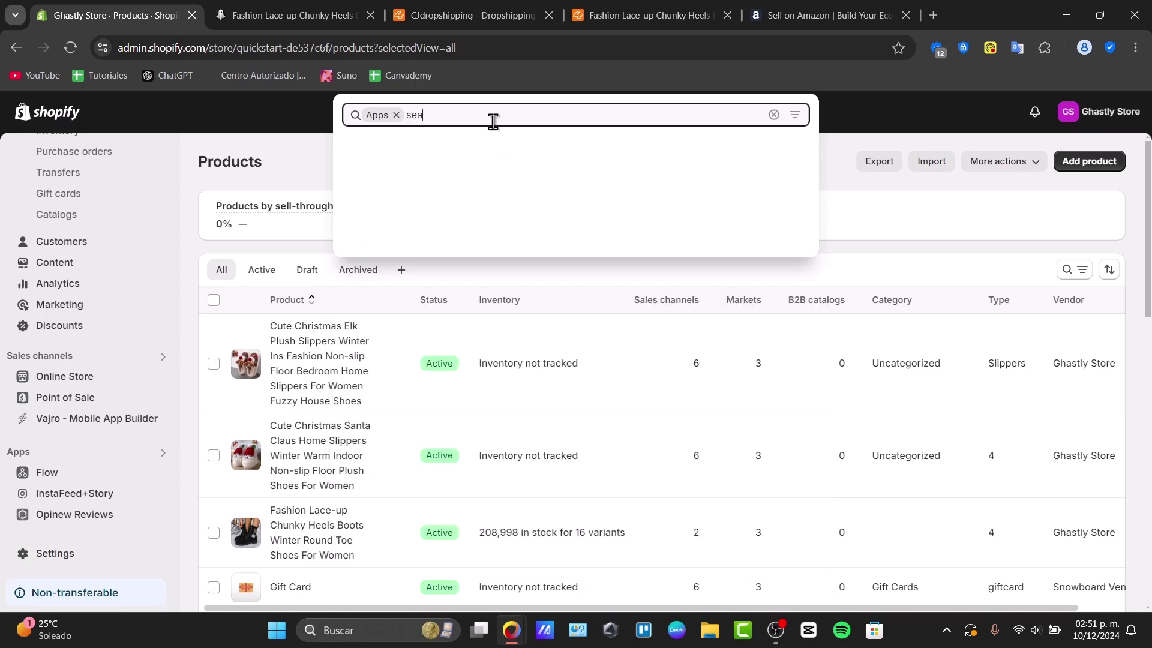
type("rch")
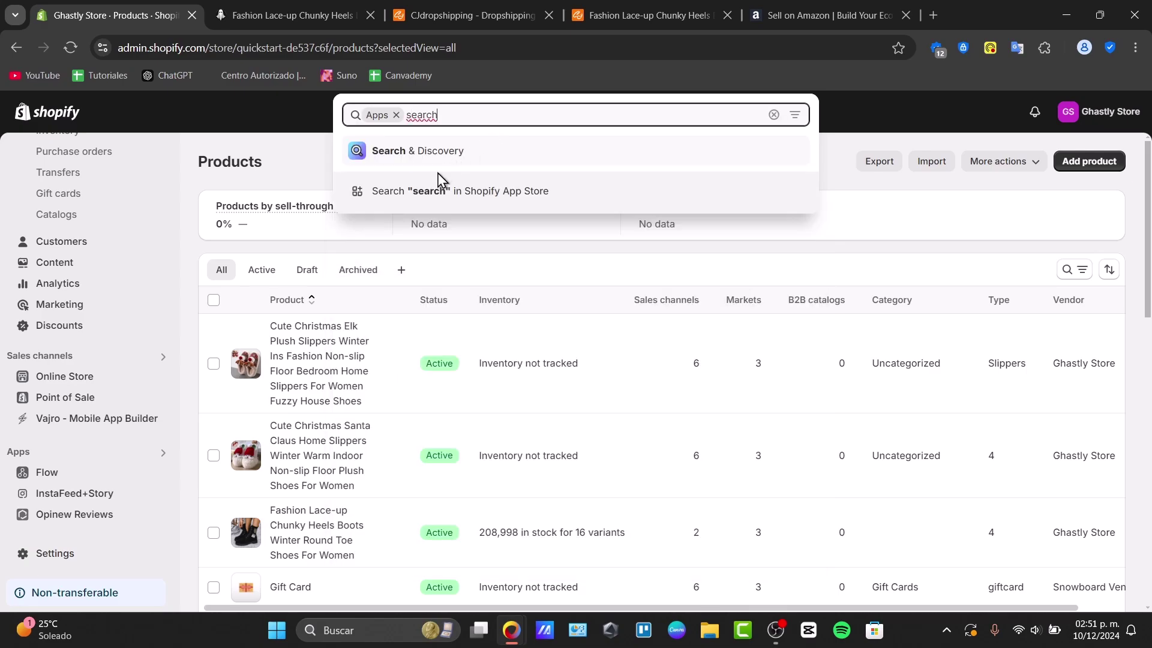
left_click(432, 191)
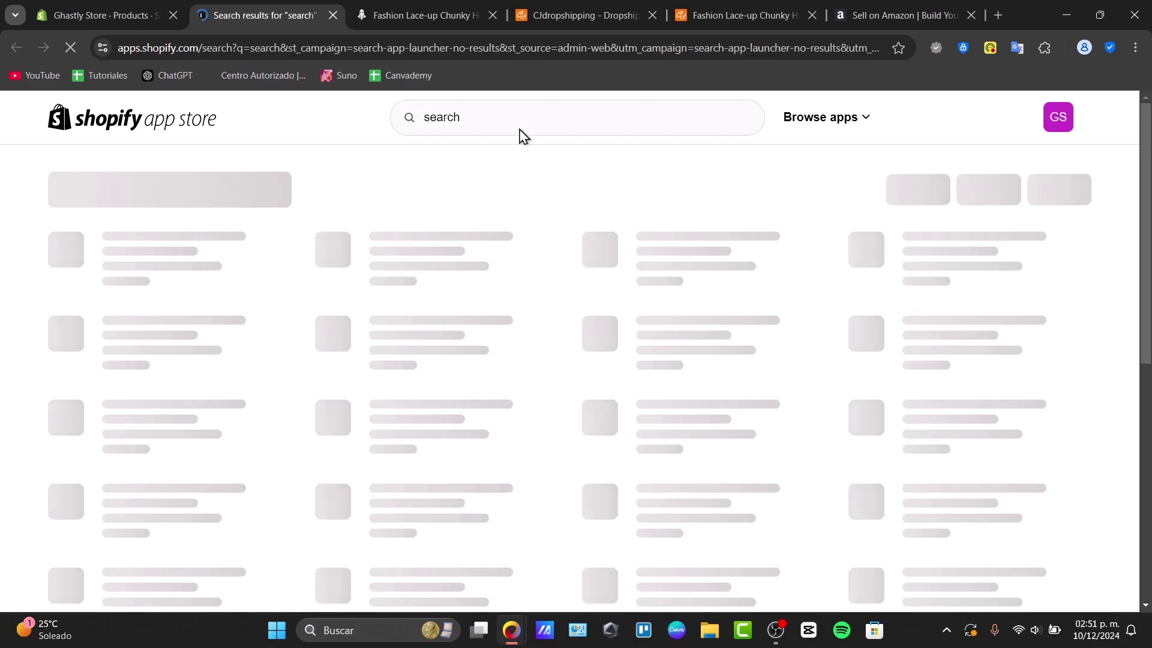
left_click(472, 117)
type("market")
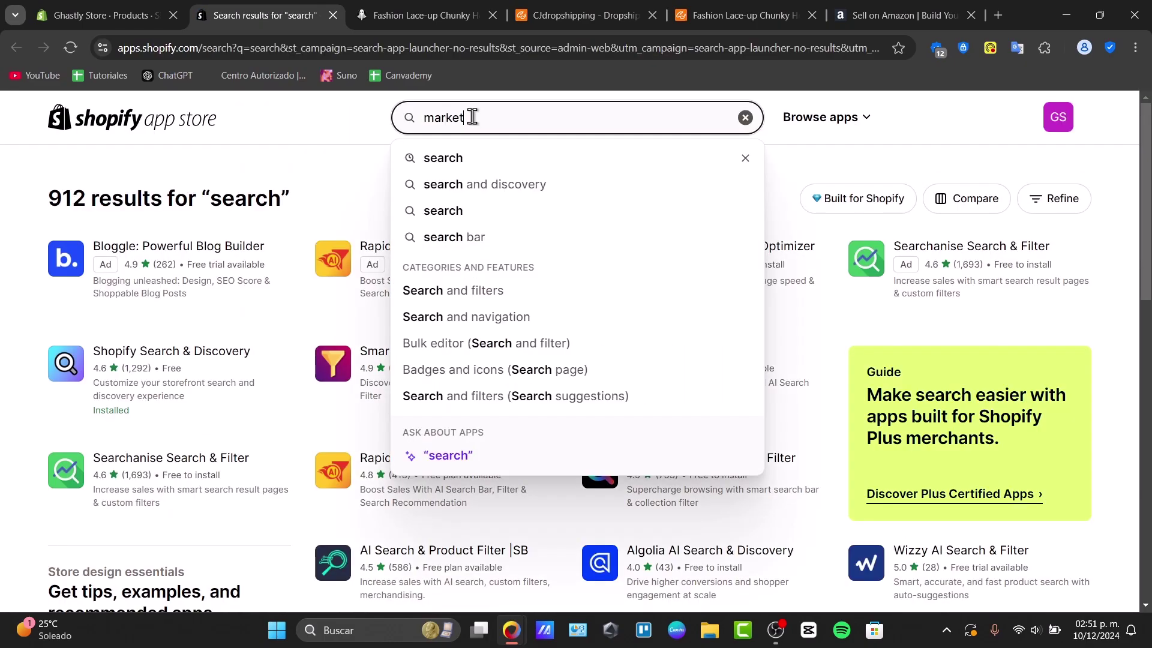
type("place")
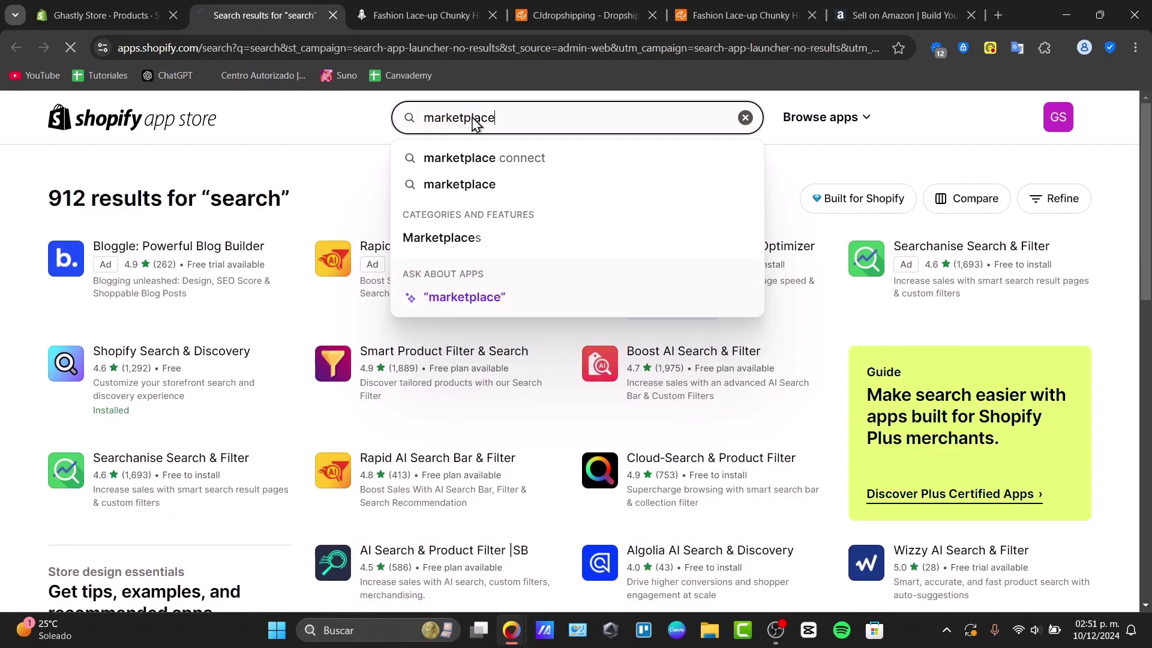
key("Return")
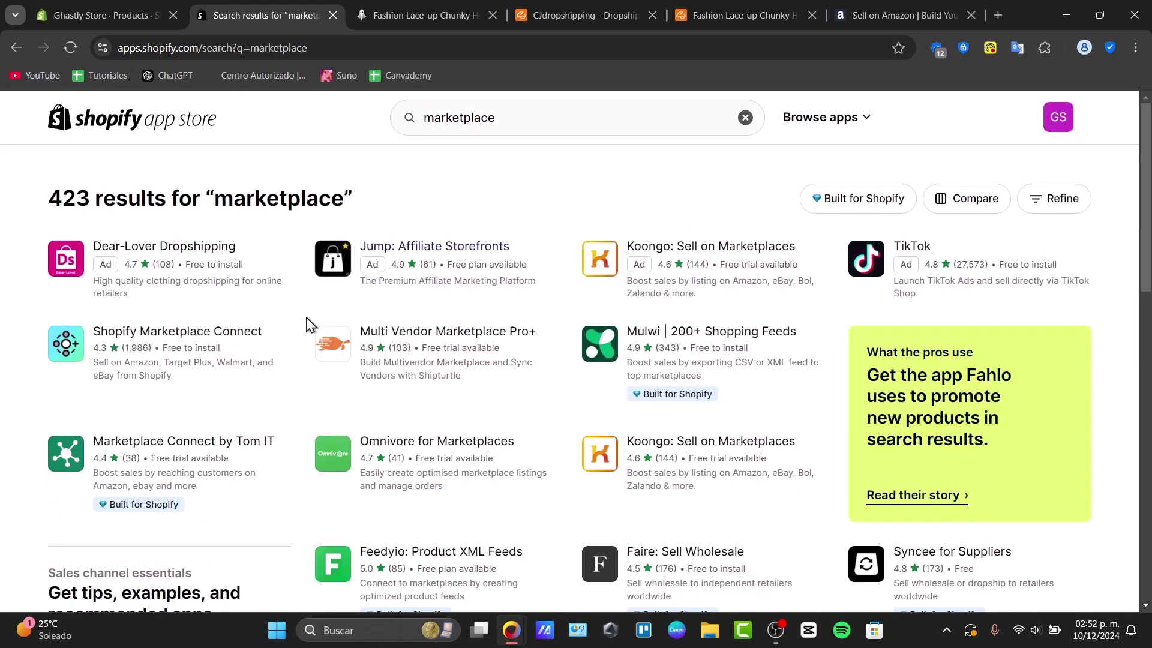
Open the Shopify Marketplace Connect listing and install it with the requested access
left_click(255, 339)
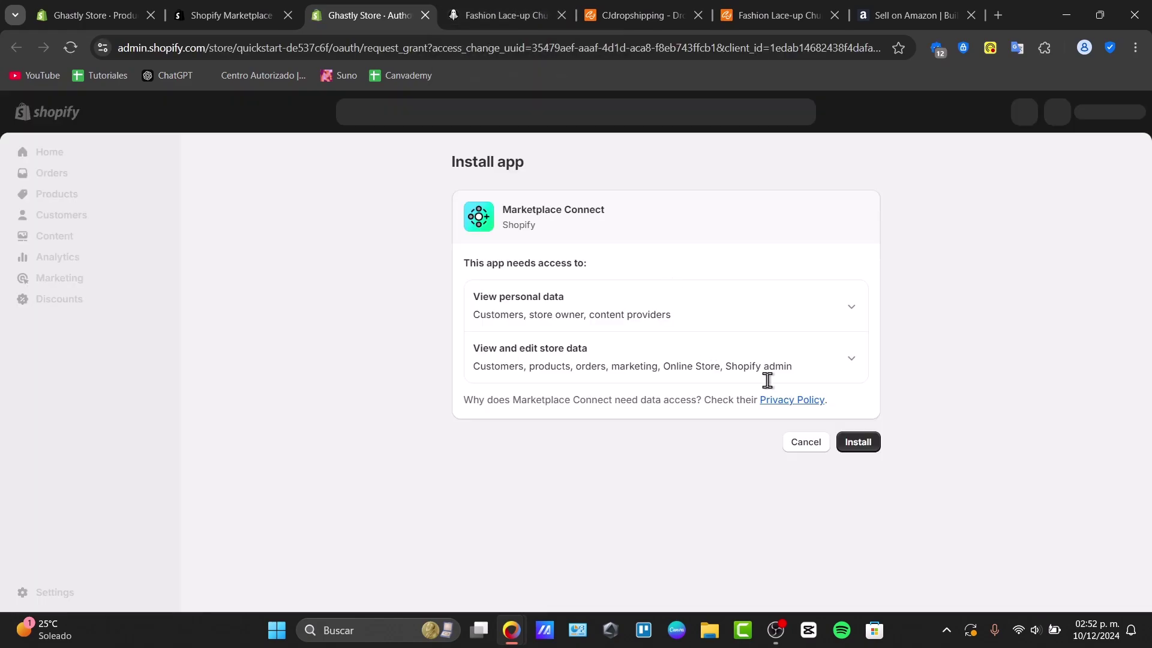
left_click(864, 445)
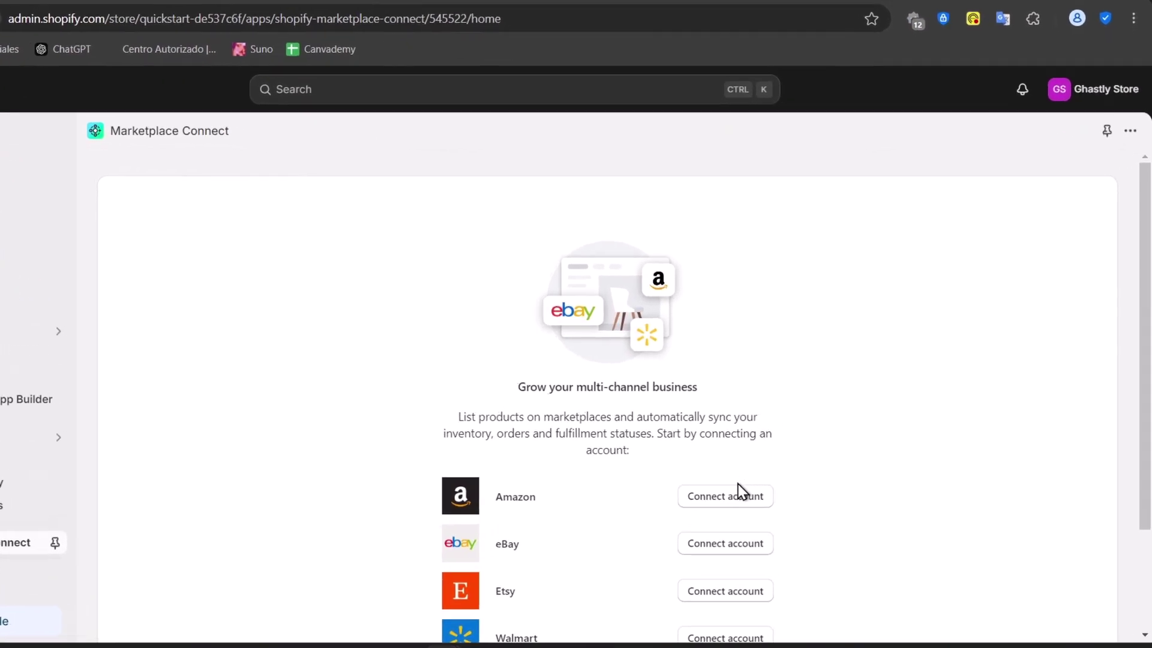
Connect an Amazon account, acknowledge the selling requirements, and choose the Amazon.com marketplace
left_click(741, 495)
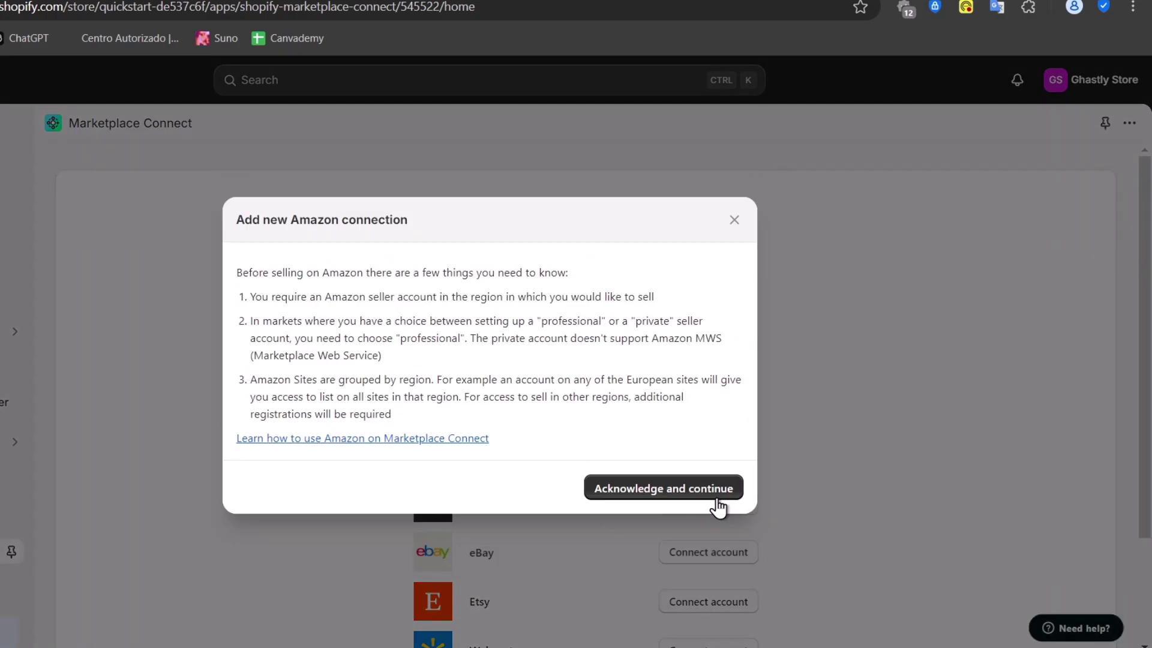
left_click(673, 487)
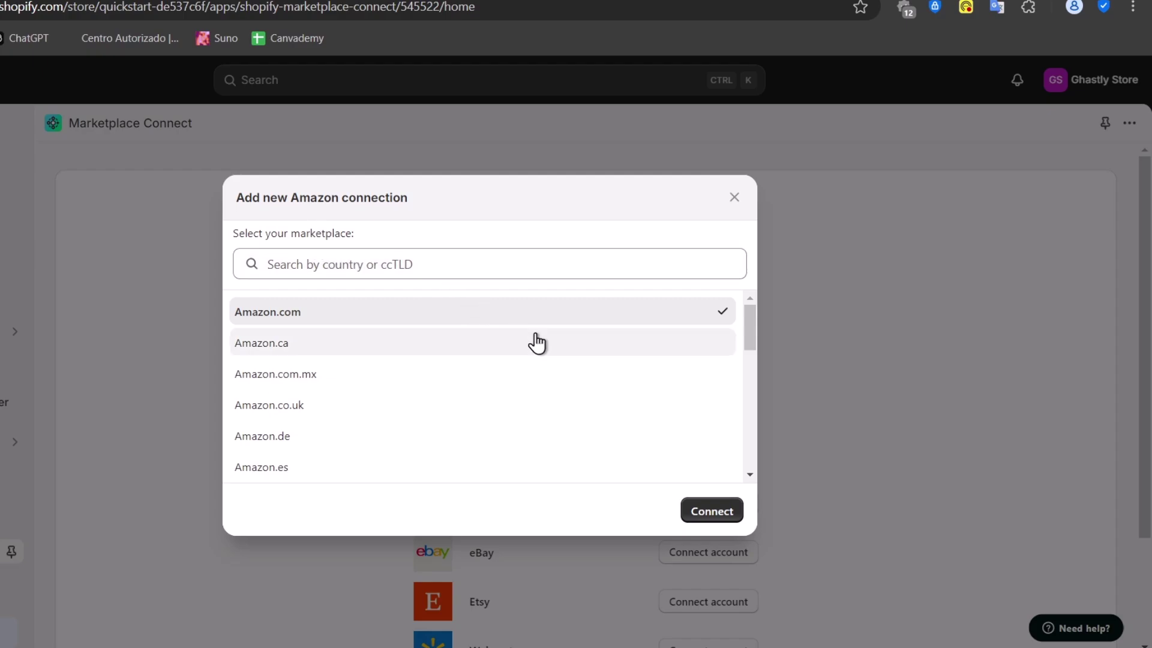
left_click(709, 508)
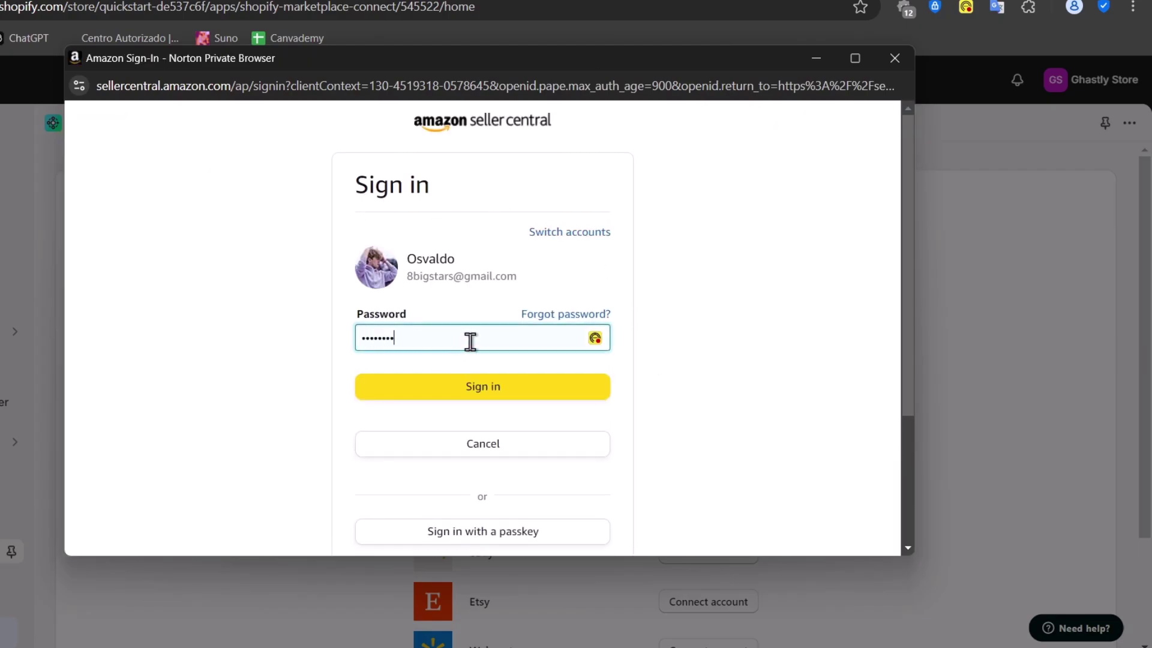
Submit the Seller Central sign-in, request the one-time password by text, and review Payment information
key("Return")
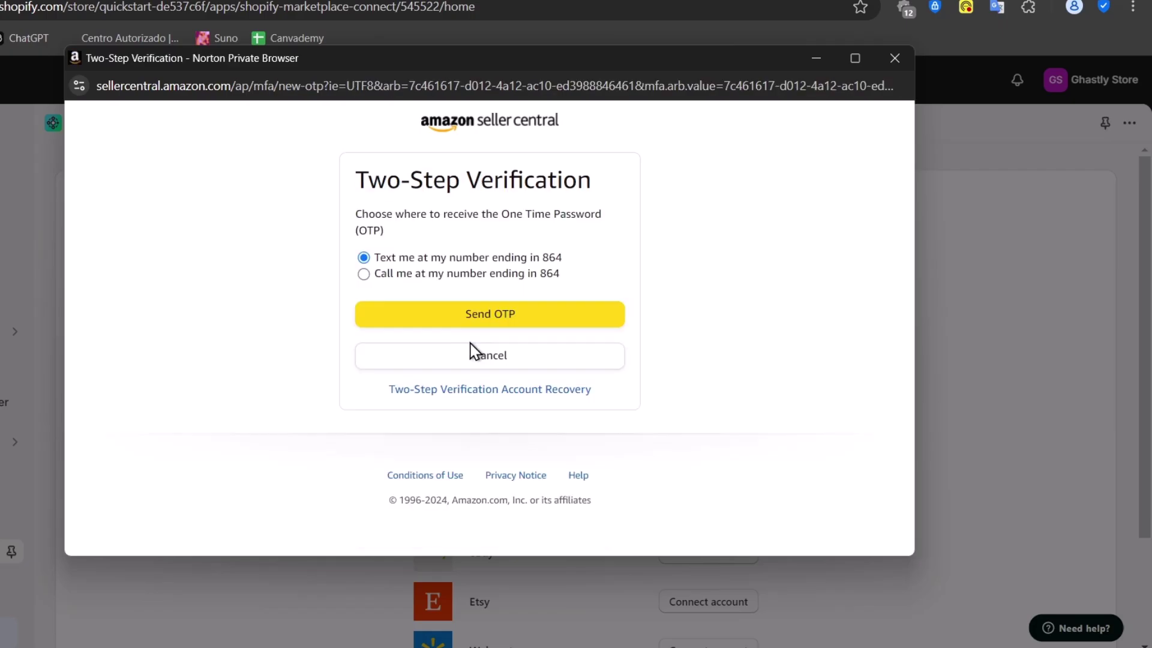
left_click(574, 322)
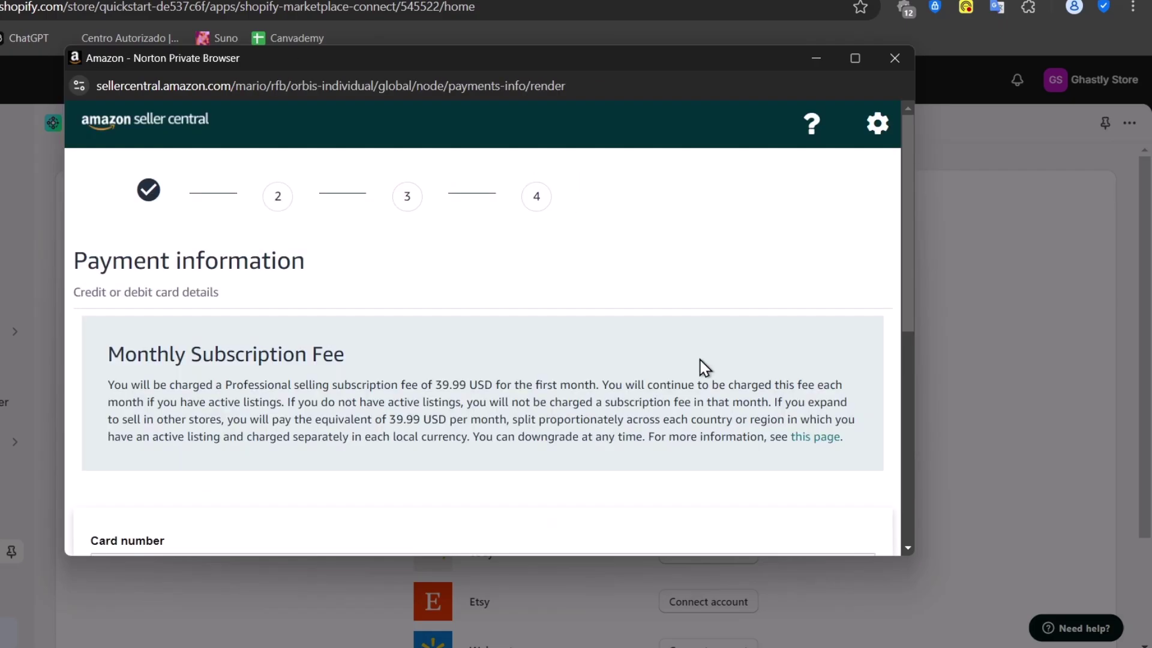
scroll(676, 330, "down", 5)
scroll(694, 329, "up", 5)
scroll(690, 254, "down", 7)
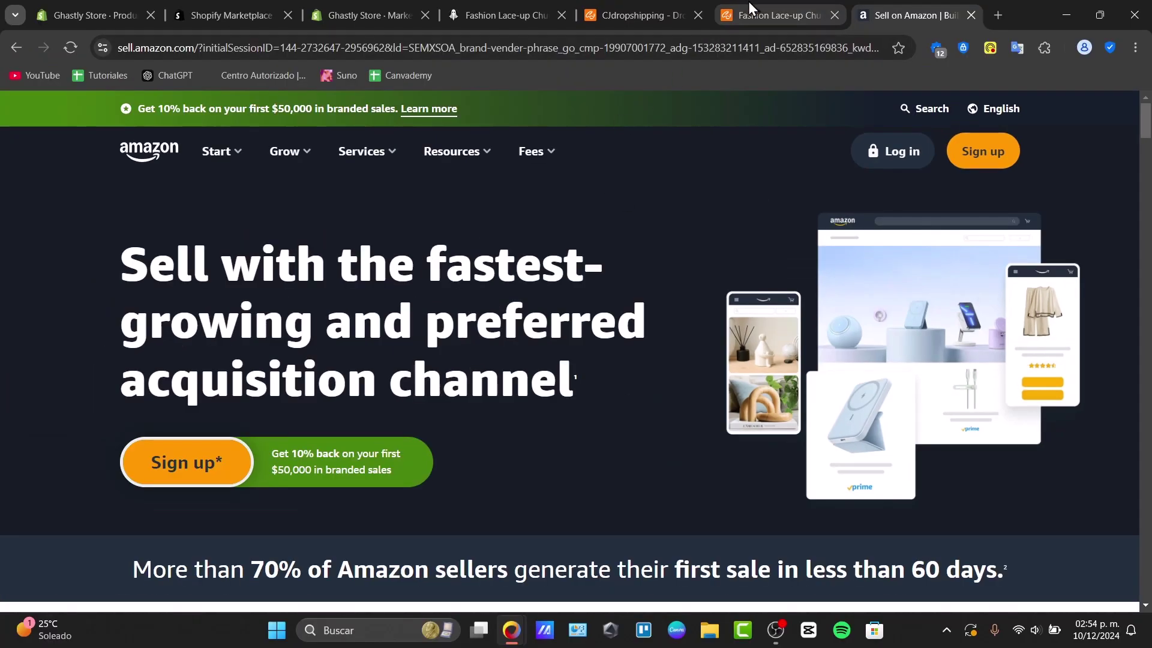
Dismiss the Listed Successfully confirmation and close the CJdropshipping tabs
left_click(774, 15)
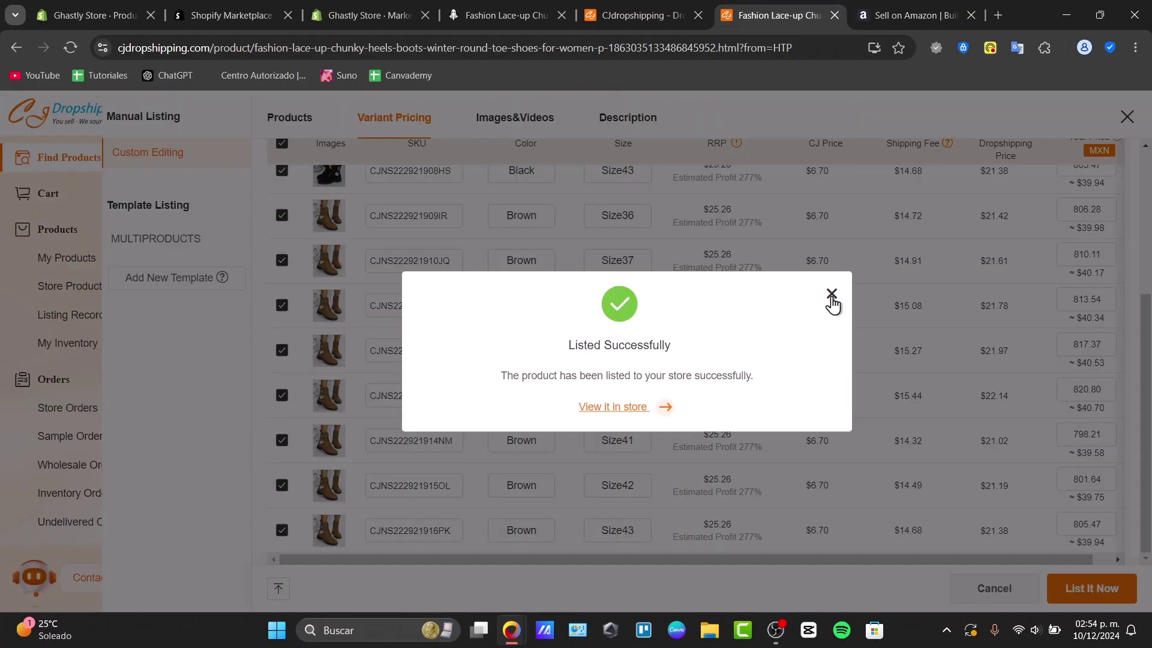
left_click(830, 294)
scroll(830, 344, "up", 2)
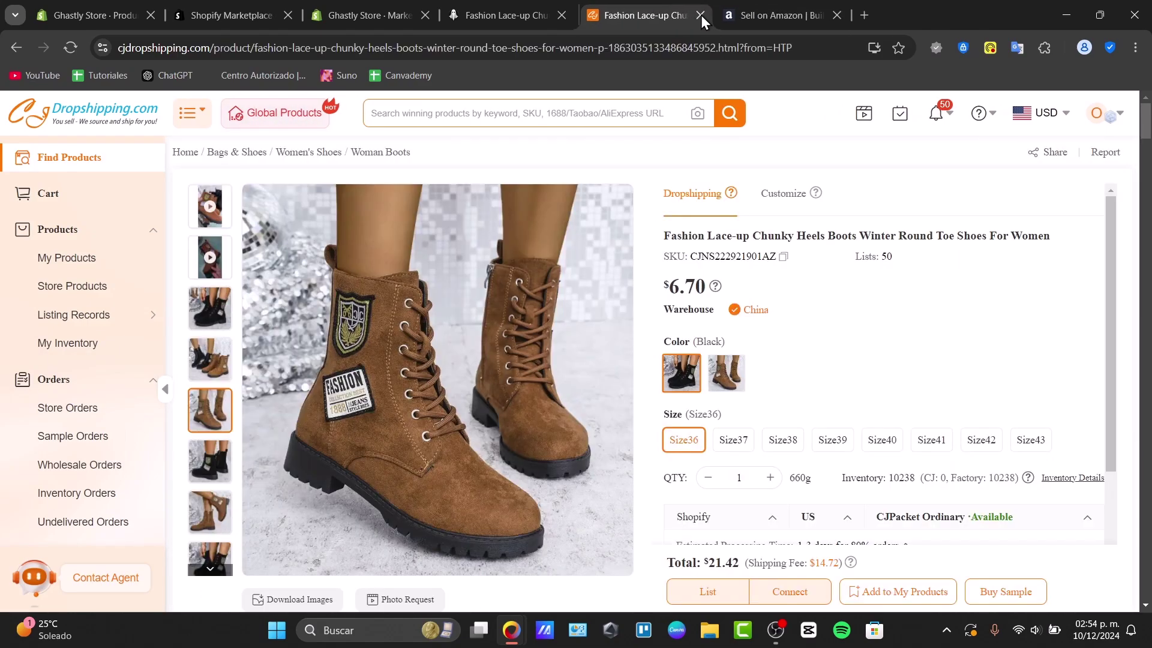
left_click(701, 16)
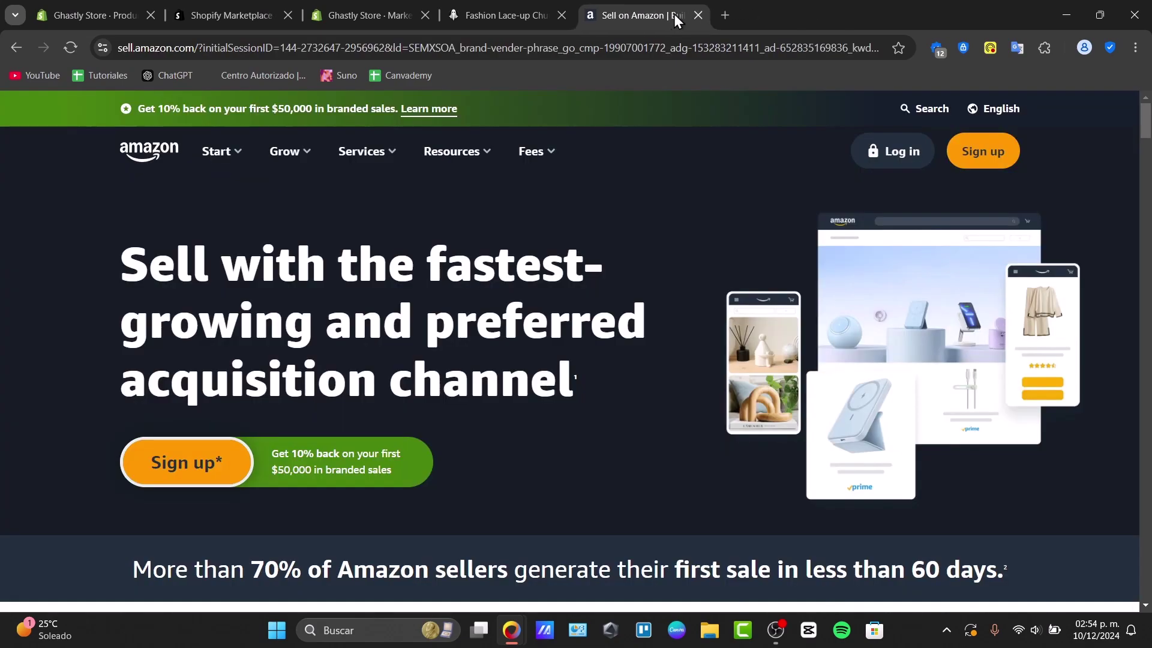
Check the boots' storefront and Marketplace Connect tabs, ending on Sell on Amazon
left_click(507, 1)
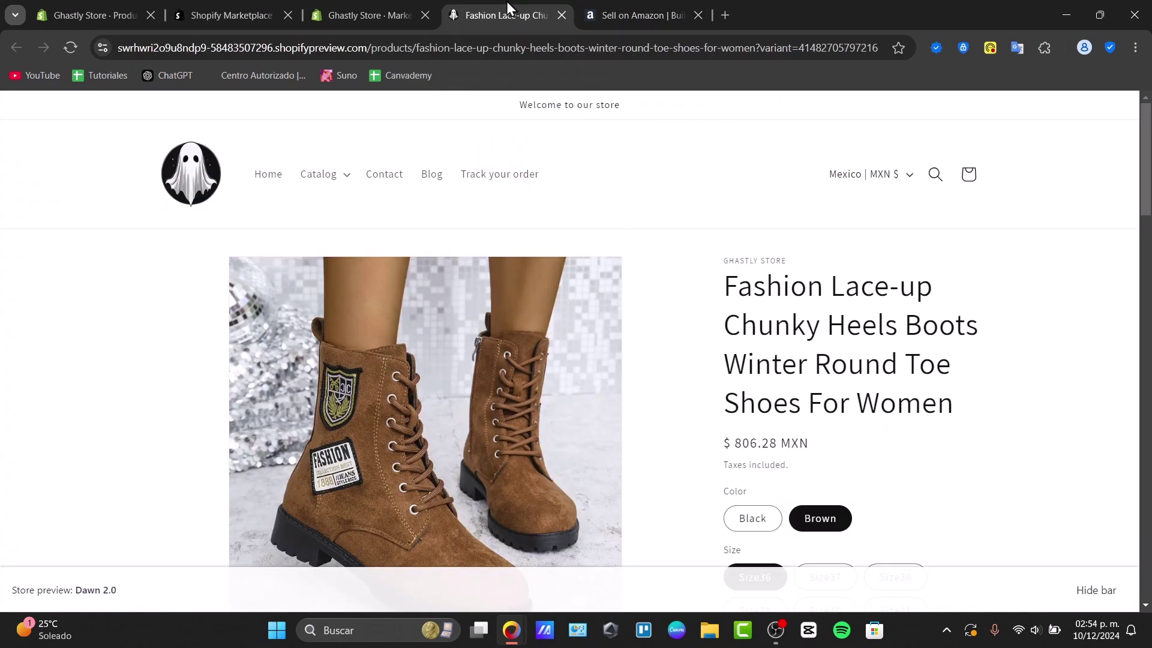
left_click(499, 2)
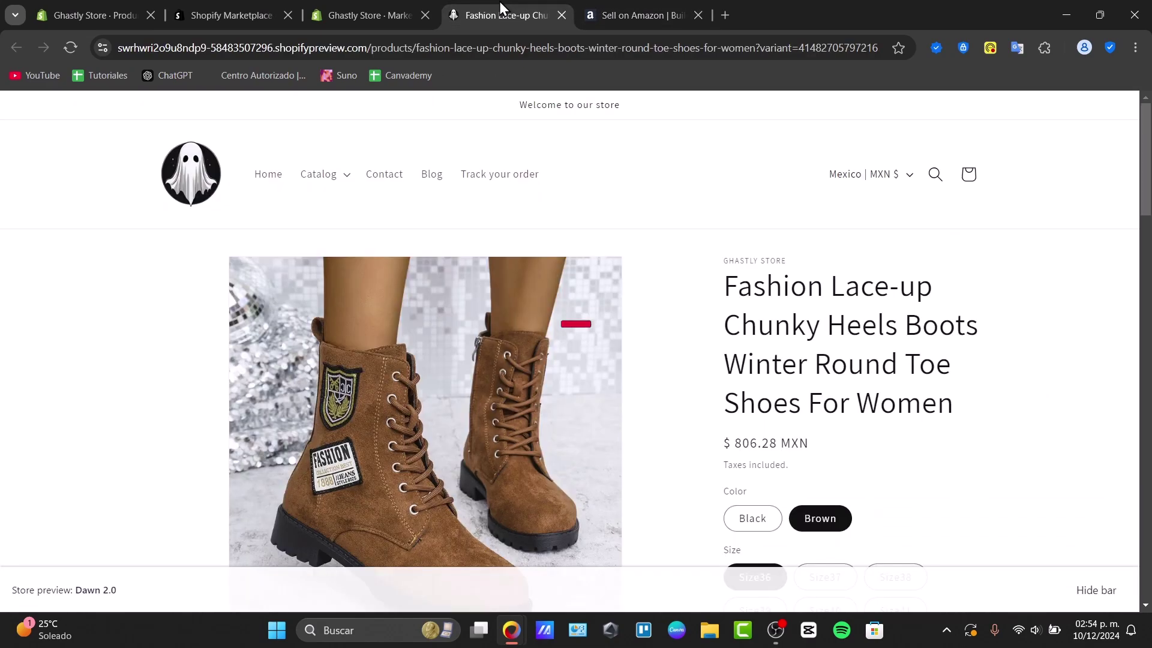
left_click(363, 2)
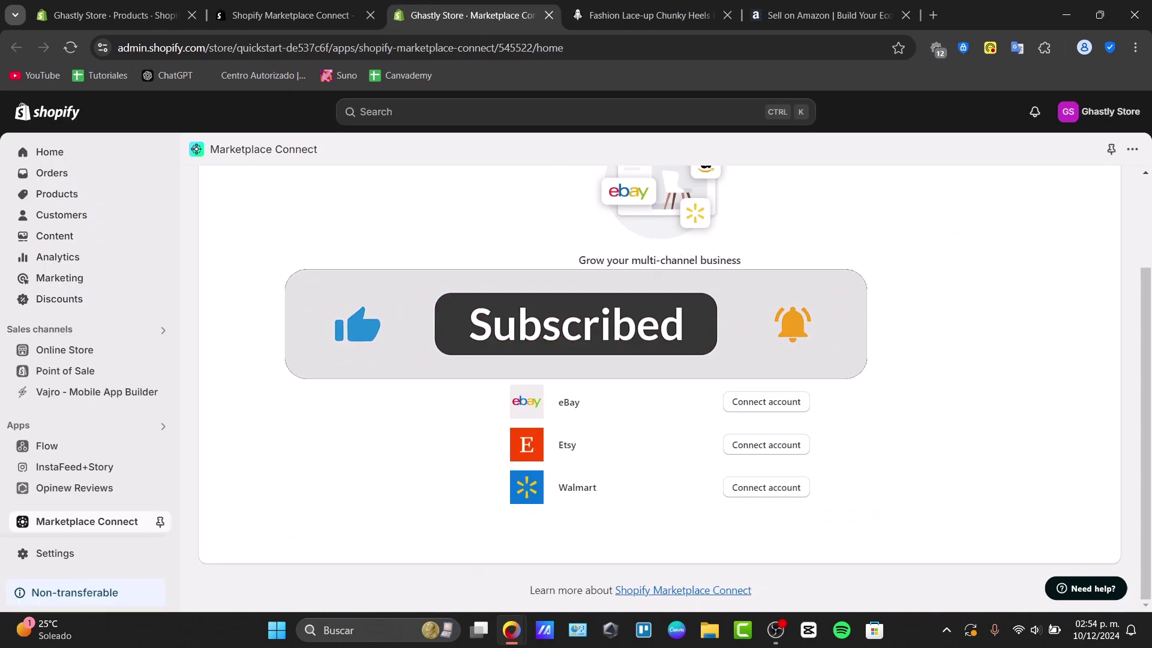
left_click(787, 2)
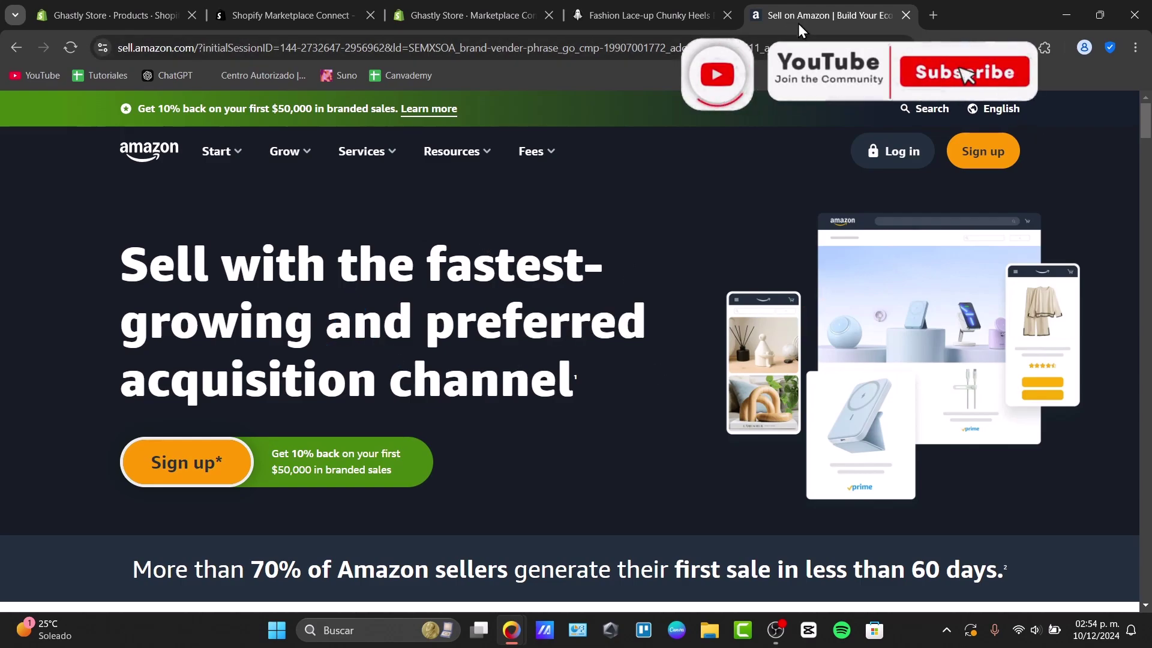
left_click(594, 6)
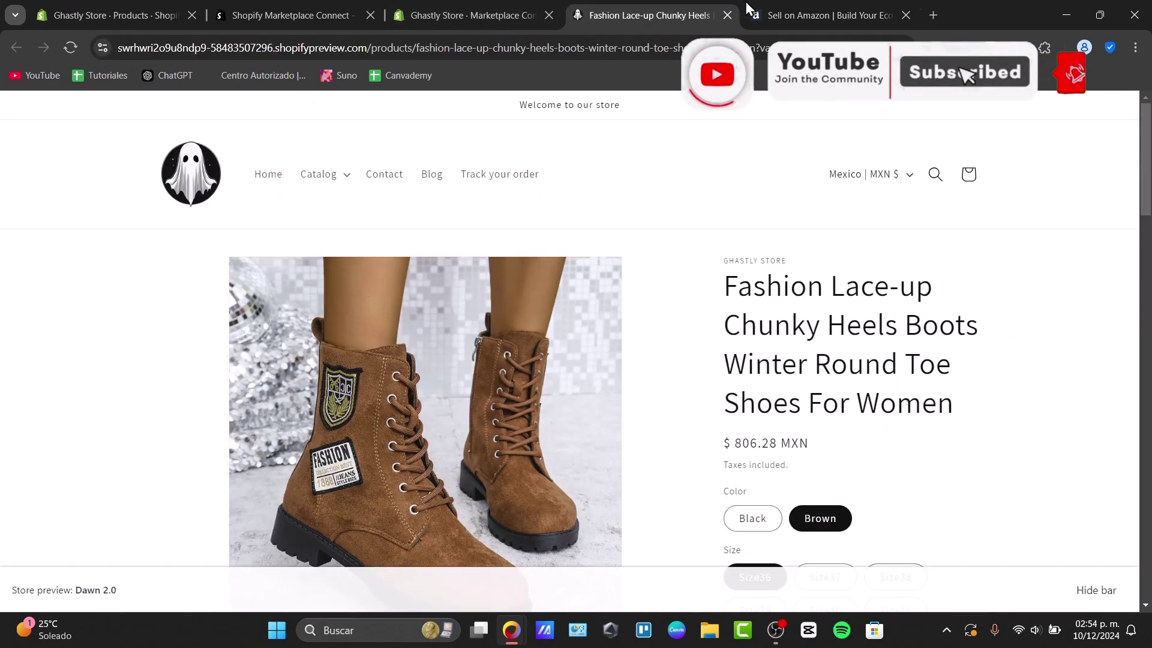
left_click(840, 3)
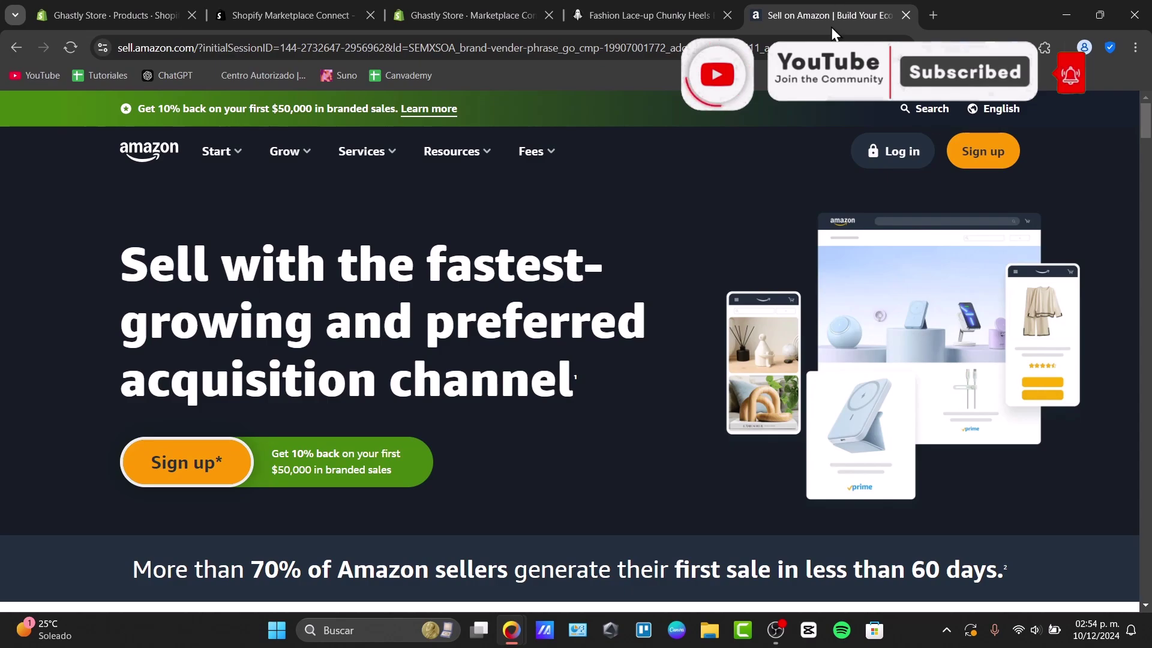